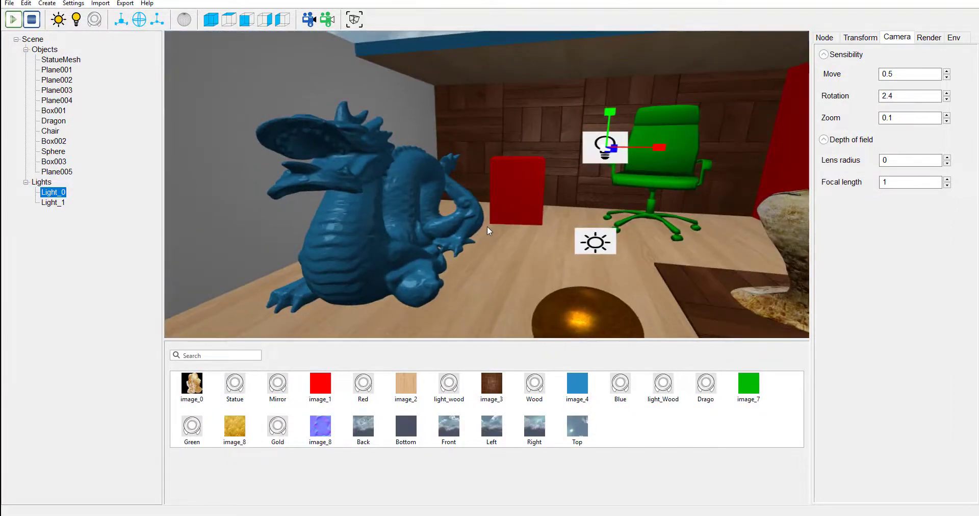
# Change the blue dragon's Drago material type from Standard to SSS
pyautogui.scroll(-1, 444, 207)
pyautogui.scroll(2, 444, 207)
pyautogui.scroll(-1, 445, 207)
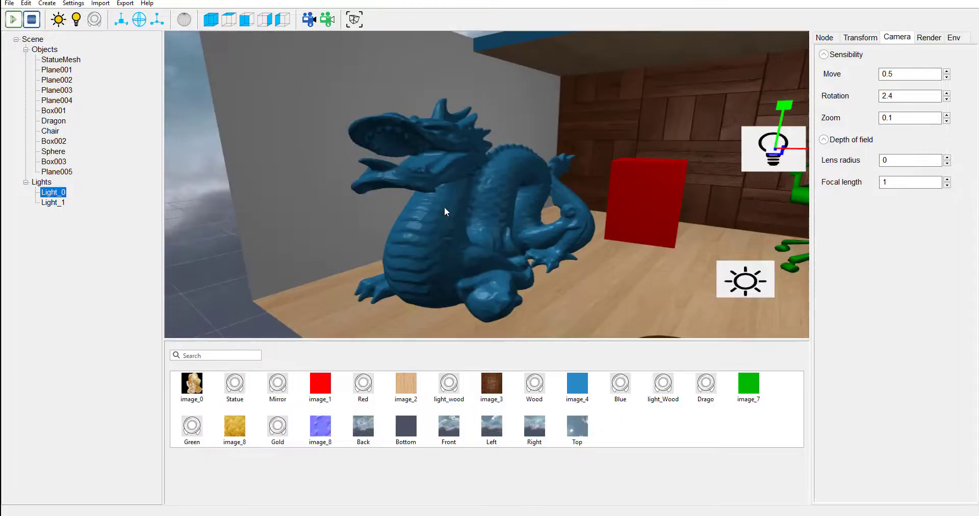
pyautogui.scroll(5, 444, 206)
pyautogui.scroll(4, 408, 246)
pyautogui.click(433, 200)
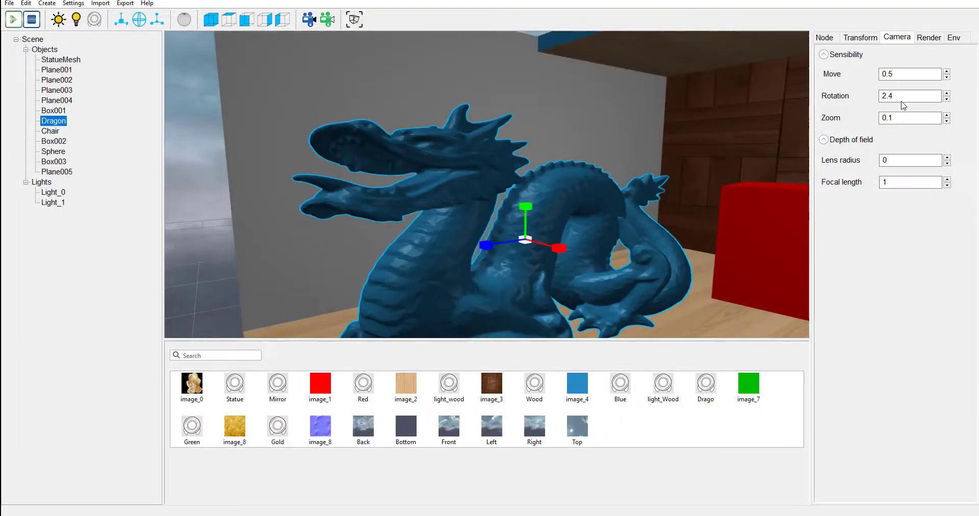
pyautogui.click(706, 387)
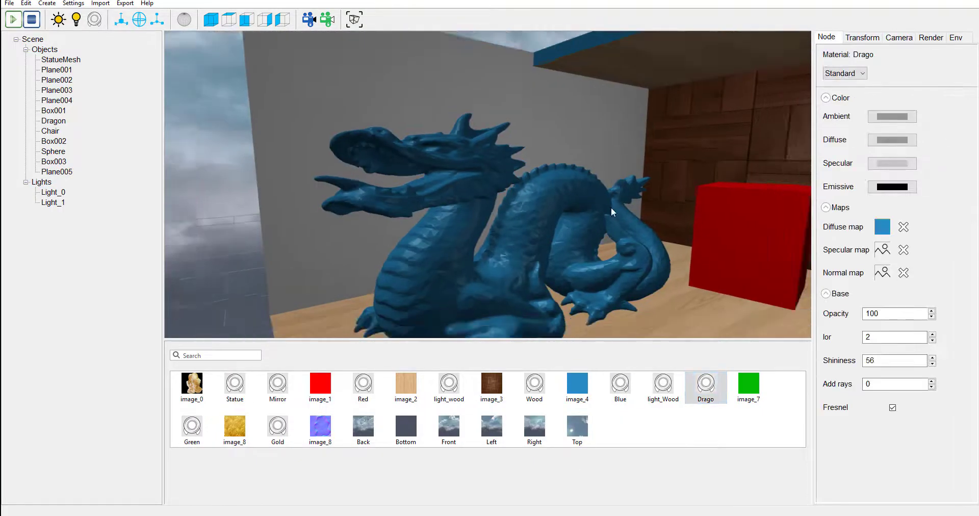
pyautogui.click(620, 387)
pyautogui.moveTo(481, 228)
pyautogui.mouseDown()
pyautogui.moveTo(411, 246)
pyautogui.moveTo(457, 278)
pyautogui.moveTo(594, 203)
pyautogui.moveTo(473, 214)
pyautogui.mouseUp()
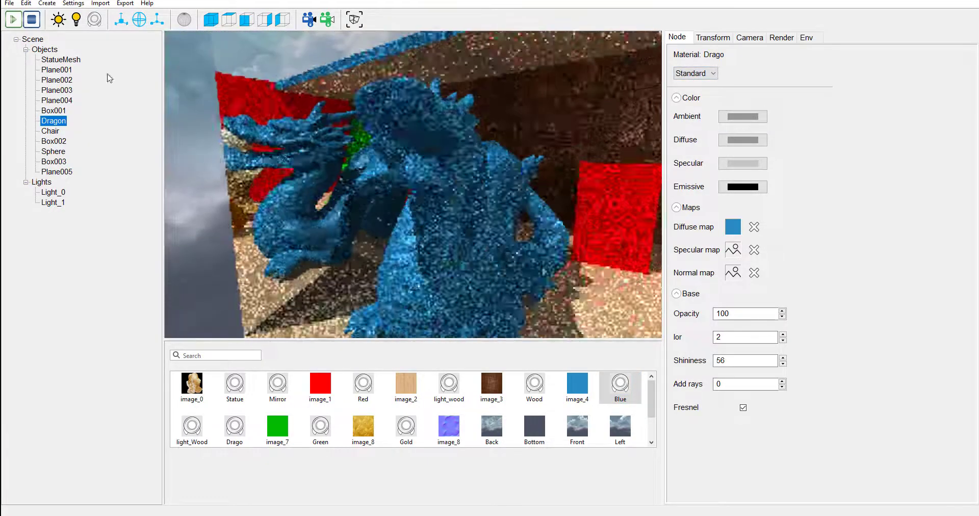
pyautogui.click(694, 73)
pyautogui.click(692, 128)
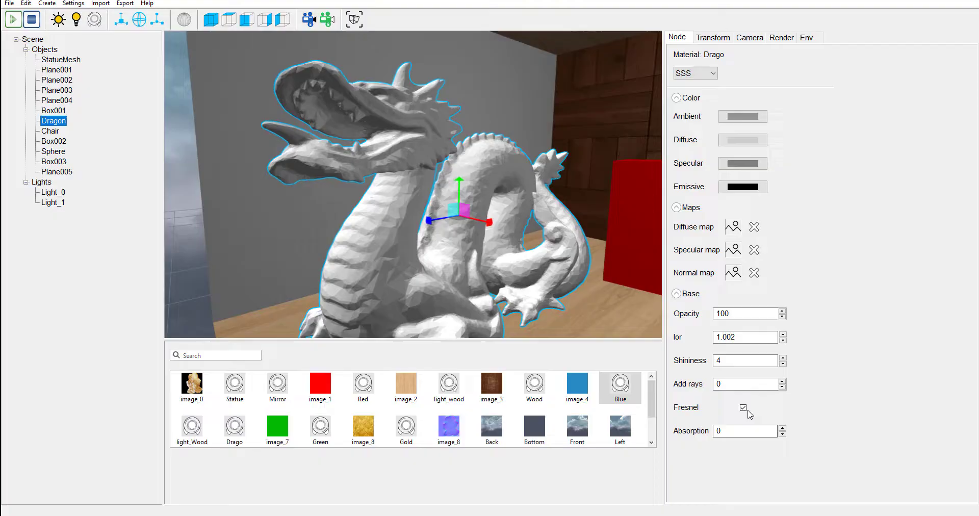
# Set the Drago material's diffuse color to light pink (red 250, green 158, blue 158) and its specular color to dark grey
pyautogui.click(743, 140)
pyautogui.click(126, 47)
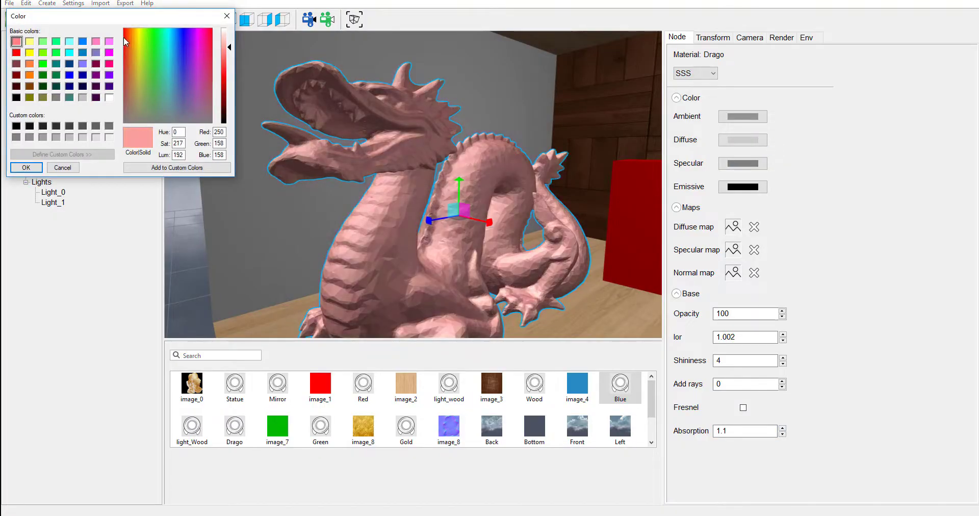
pyautogui.click(26, 167)
pyautogui.click(742, 163)
pyautogui.moveTo(227, 76); pyautogui.dragTo(228, 47)
pyautogui.click(26, 168)
pyautogui.moveTo(439, 229); pyautogui.dragTo(372, 229, button='middle')
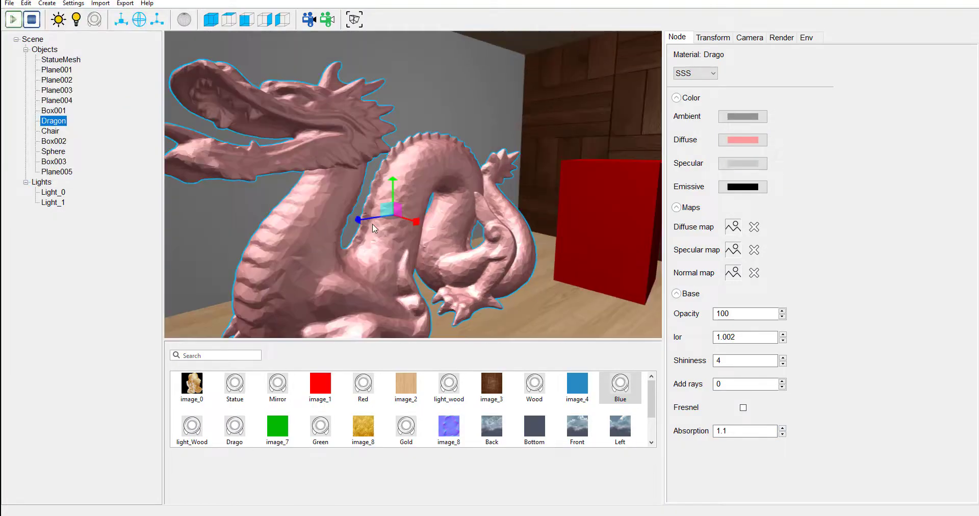
pyautogui.click(742, 163)
pyautogui.click(26, 167)
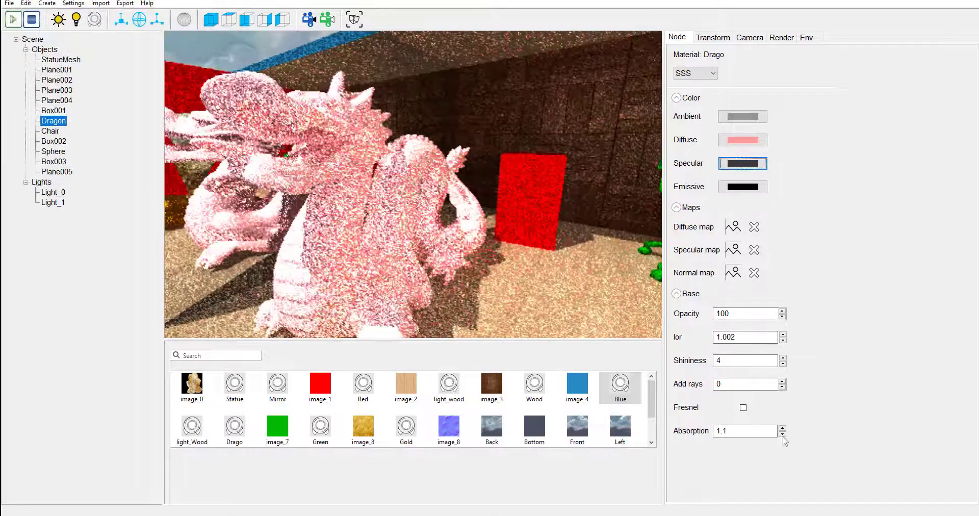
# Set the Drago material's shininess to 1 and added rays to 3, and change its diffuse color to dark red
pyautogui.click(782, 364)
pyautogui.click(782, 363)
pyautogui.click(782, 364)
pyautogui.click(781, 382)
pyautogui.click(782, 381)
pyautogui.click(781, 381)
pyautogui.click(742, 140)
pyautogui.click(227, 89)
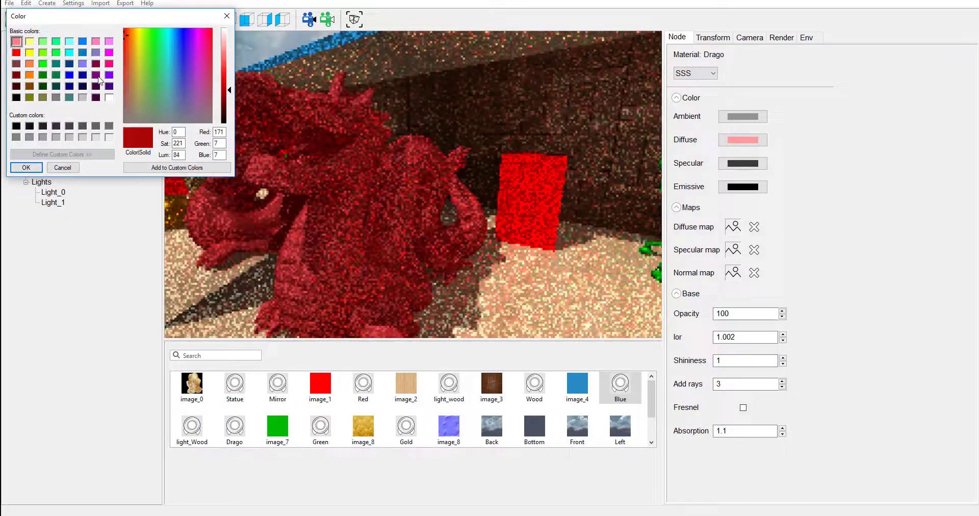
pyautogui.click(26, 167)
pyautogui.moveTo(412, 224)
pyautogui.mouseDown(button='middle')
pyautogui.moveTo(399, 192)
pyautogui.moveTo(409, 215)
pyautogui.mouseUp(button='middle')
# Stop the render and move the omni light Light_0 from beside the chair toward the dragon
pyautogui.click(31, 20)
pyautogui.click(644, 122)
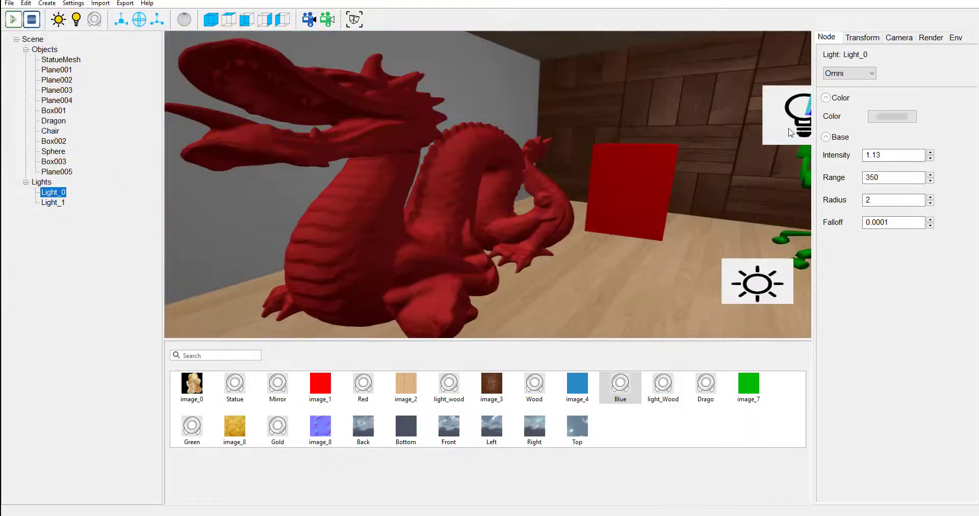
pyautogui.moveTo(792, 132); pyautogui.dragTo(716, 137, button='middle')
pyautogui.moveTo(716, 138); pyautogui.dragTo(539, 152)
pyautogui.moveTo(539, 152); pyautogui.dragTo(601, 114, button='middle')
pyautogui.moveTo(602, 115); pyautogui.dragTo(556, 171)
pyautogui.moveTo(556, 171); pyautogui.dragTo(611, 190, button='middle')
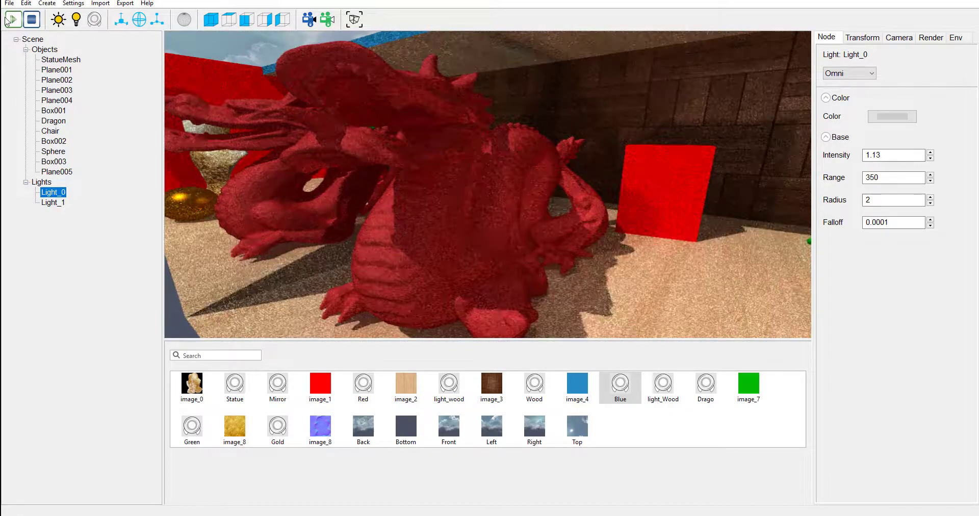
# Stop the render, set Light_0's range to 500, and reposition the light close to the dragon's body
pyautogui.click(31, 19)
pyautogui.moveTo(883, 177); pyautogui.dragTo(756, 171)
pyautogui.write('500')
pyautogui.moveTo(658, 194); pyautogui.dragTo(539, 226, button='middle')
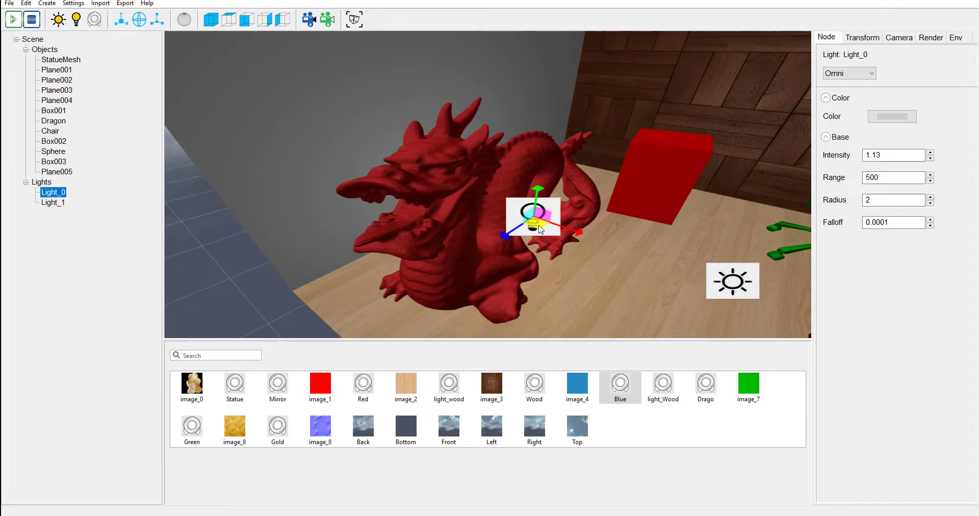
pyautogui.moveTo(538, 225); pyautogui.dragTo(530, 212)
# Set the dragon material's absorption to 2 and render the scene to check the dragon up close
pyautogui.click(496, 263)
pyautogui.moveTo(879, 431); pyautogui.dragTo(732, 428)
pyautogui.write('2')
pyautogui.click(13, 20)
pyautogui.scroll(3, 350, 77)
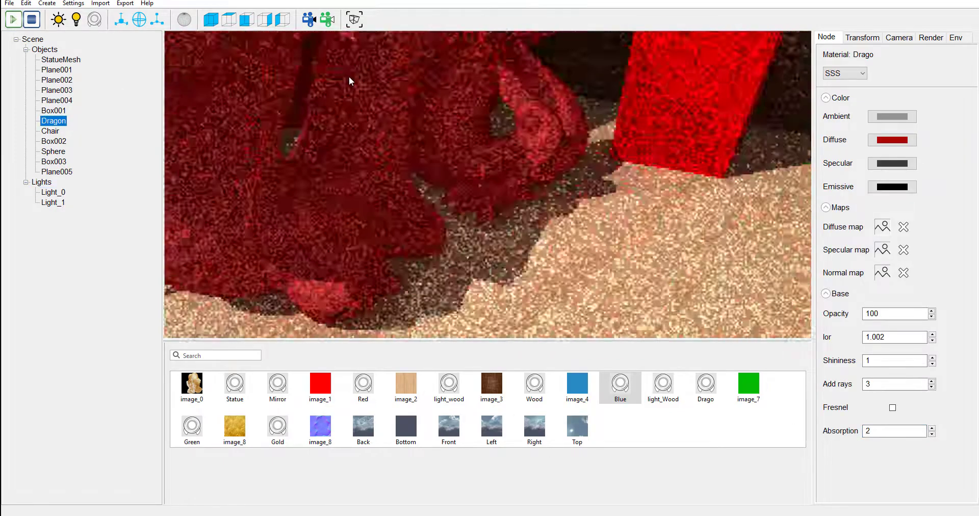
pyautogui.scroll(3, 350, 80)
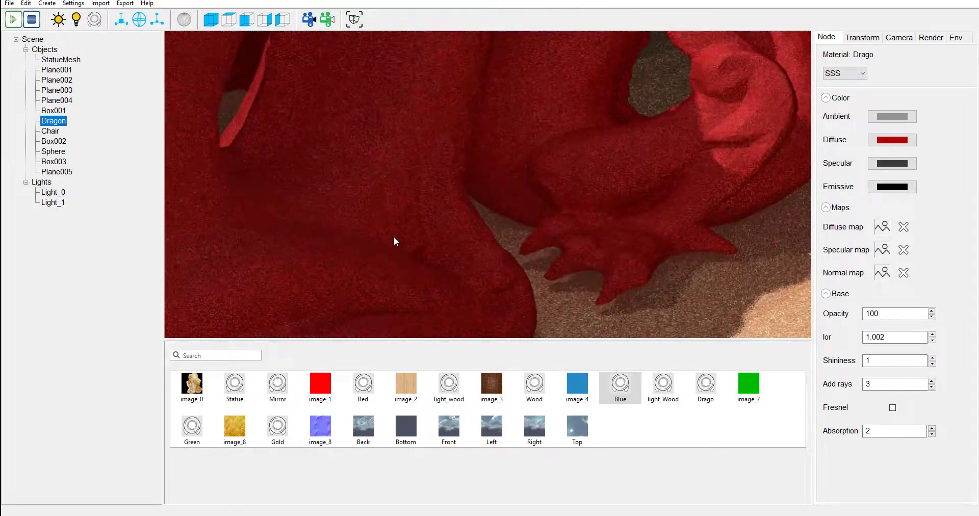
pyautogui.scroll(-5, 595, 210)
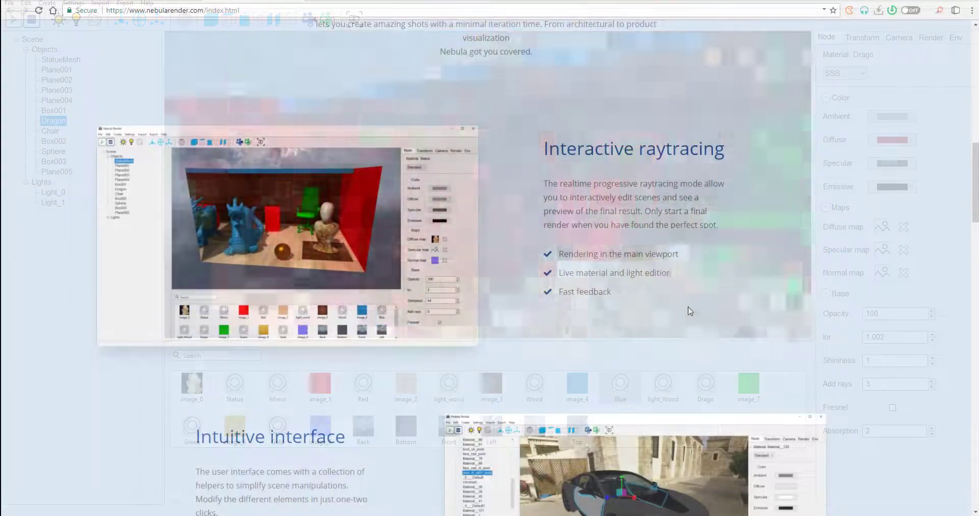
pyautogui.scroll(-5, 689, 311)
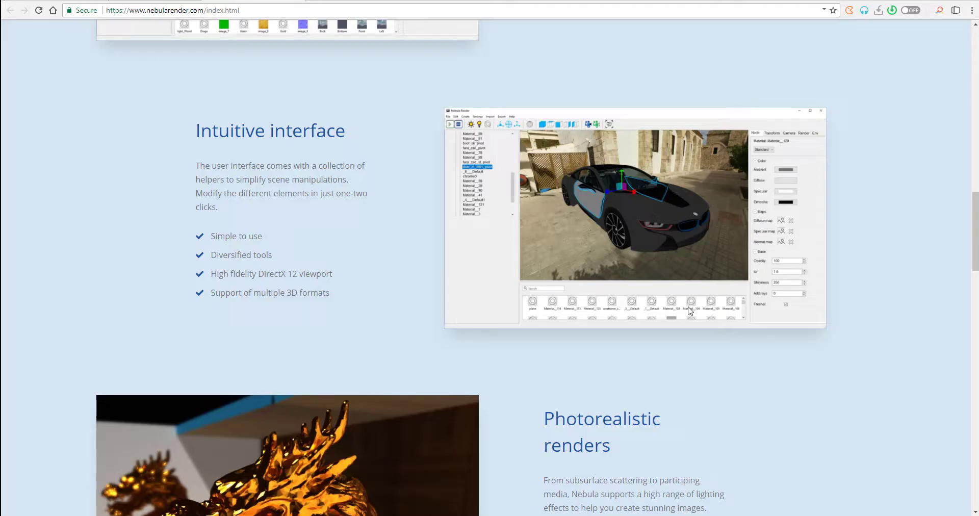
# Review the Nebula Render website's sections on the intuitive interface, photorealistic renders and the overview video
pyautogui.scroll(-6, 817, 339)
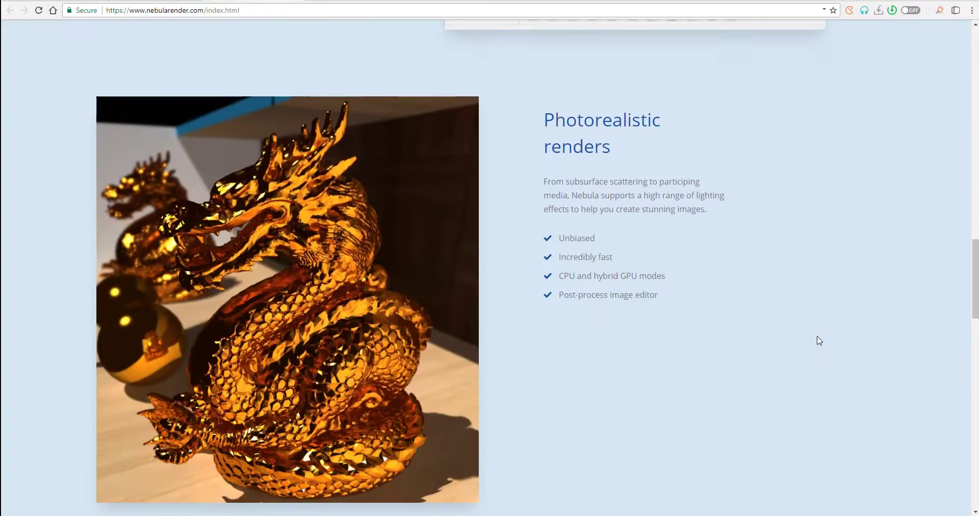
pyautogui.scroll(-8, 819, 340)
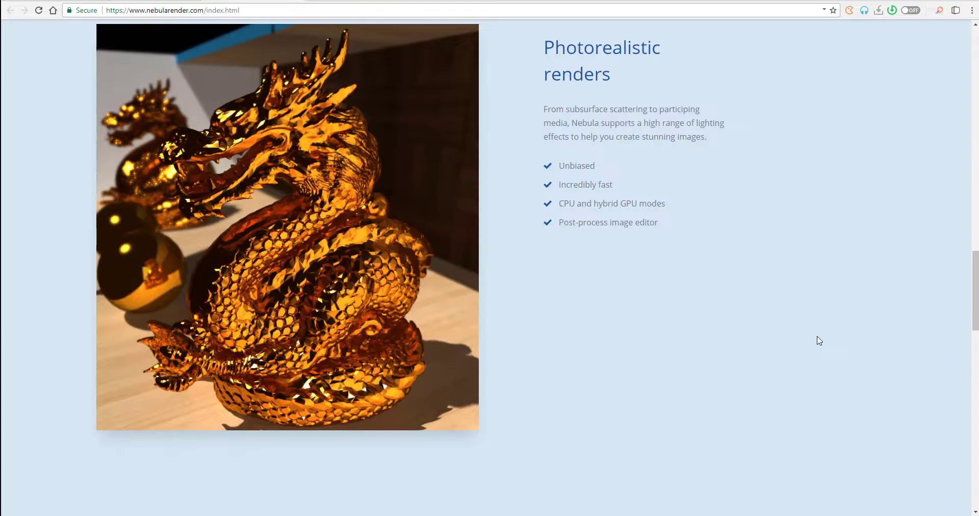
pyautogui.scroll(-11, 821, 339)
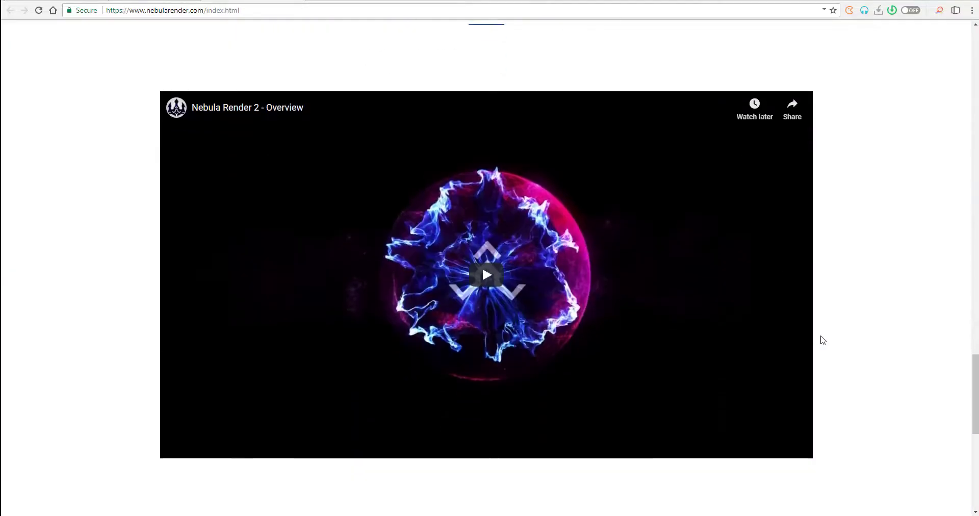
pyautogui.scroll(6, 821, 338)
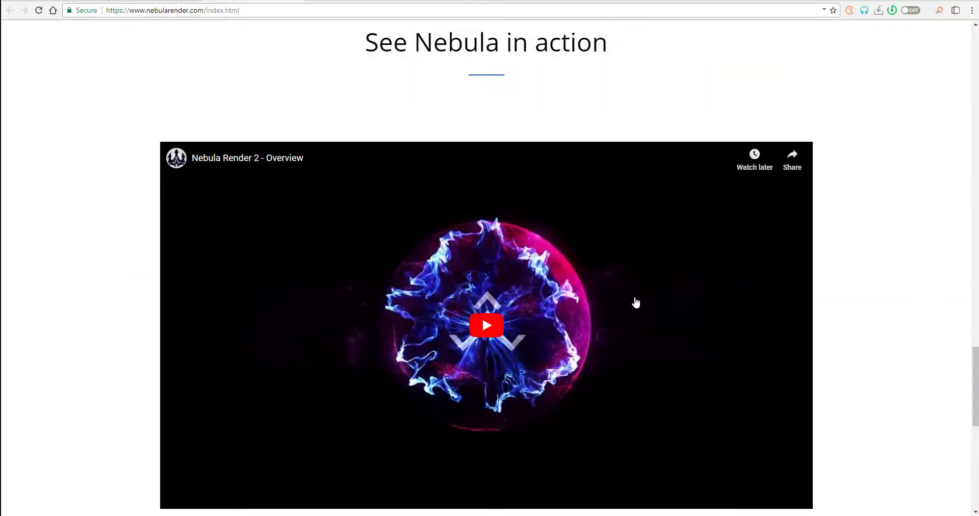
pyautogui.scroll(-6, 634, 302)
pyautogui.scroll(5, 635, 303)
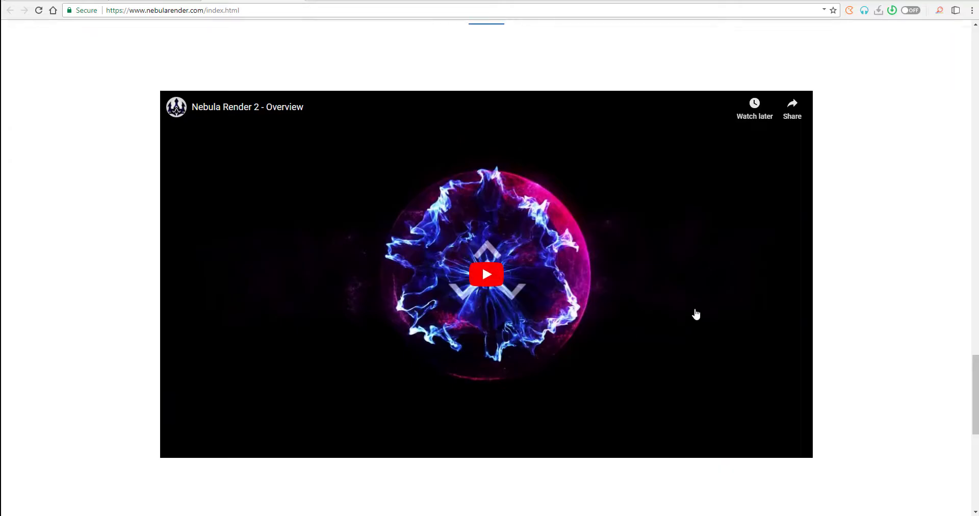
pyautogui.scroll(10, 647, 321)
pyautogui.scroll(15, 649, 323)
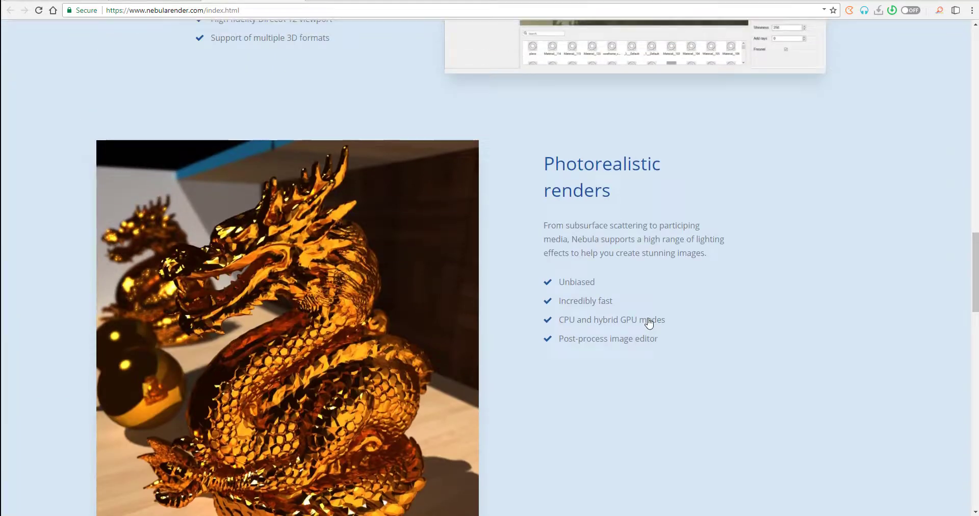
pyautogui.scroll(-13, 649, 323)
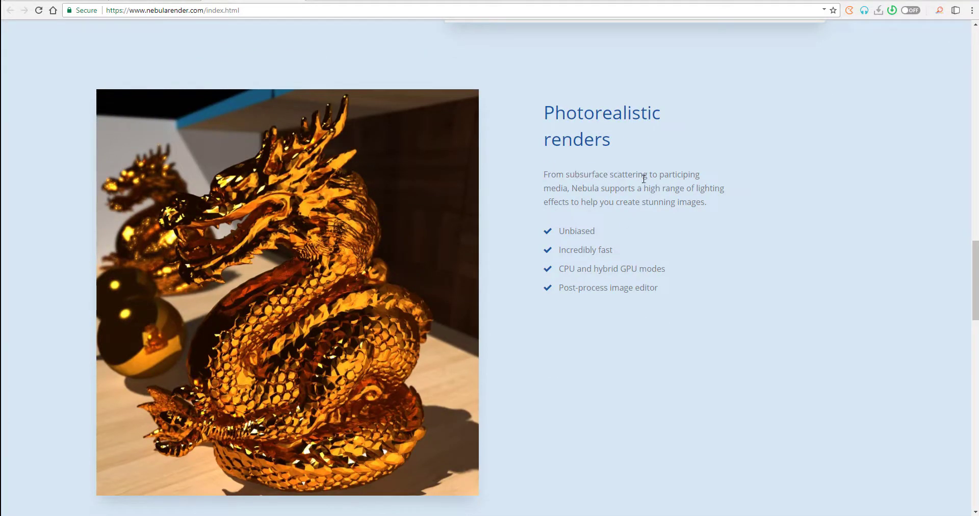
pyautogui.scroll(13, 677, 313)
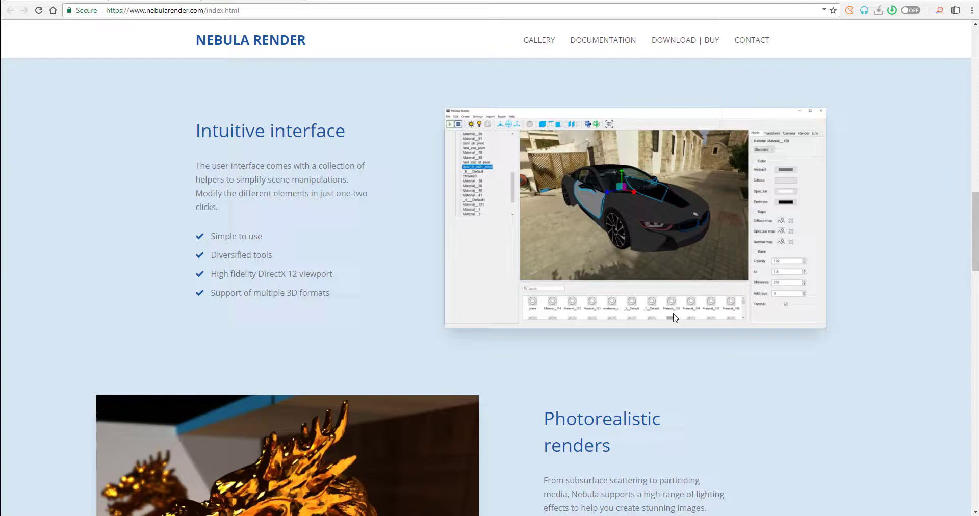
pyautogui.scroll(9, 674, 318)
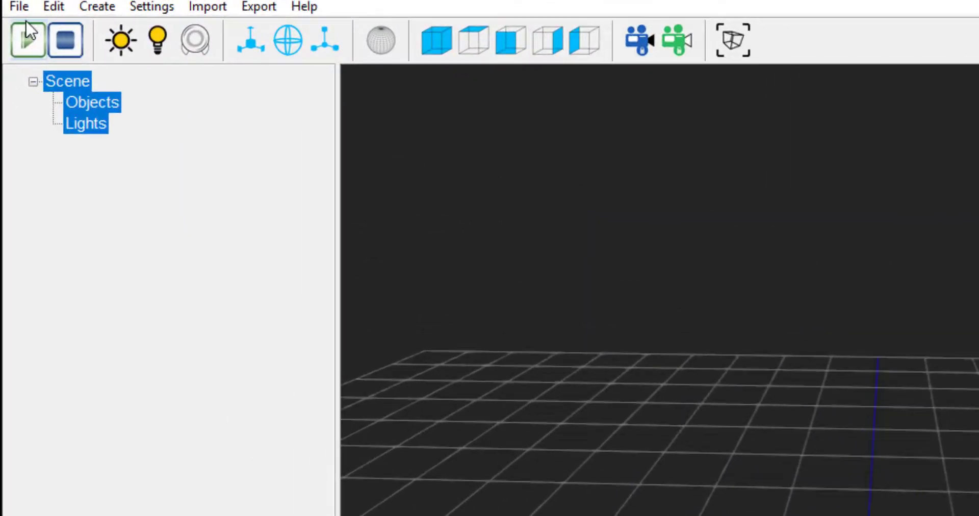
# Open the model file "Lata de refresco (baja resolución).obj" from the cola folder without saving the current scene
pyautogui.click(21, 8)
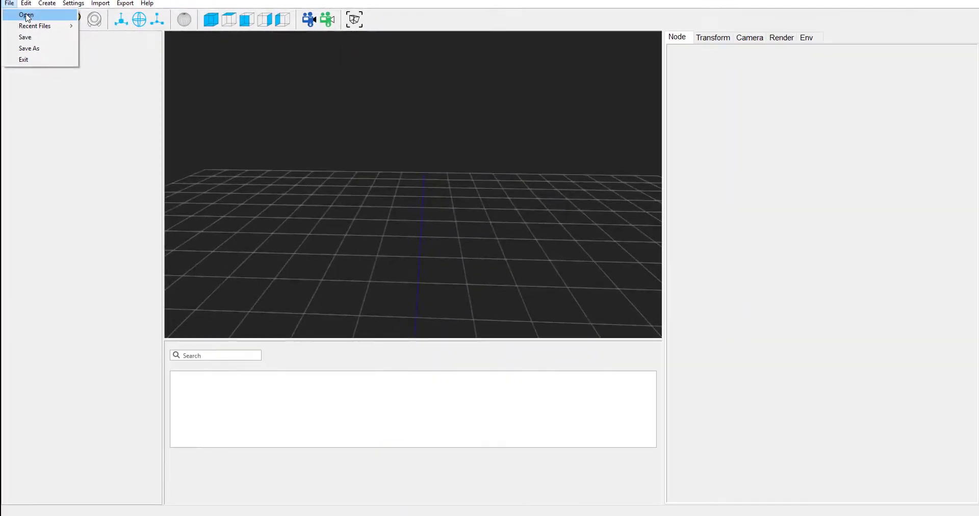
pyautogui.click(31, 19)
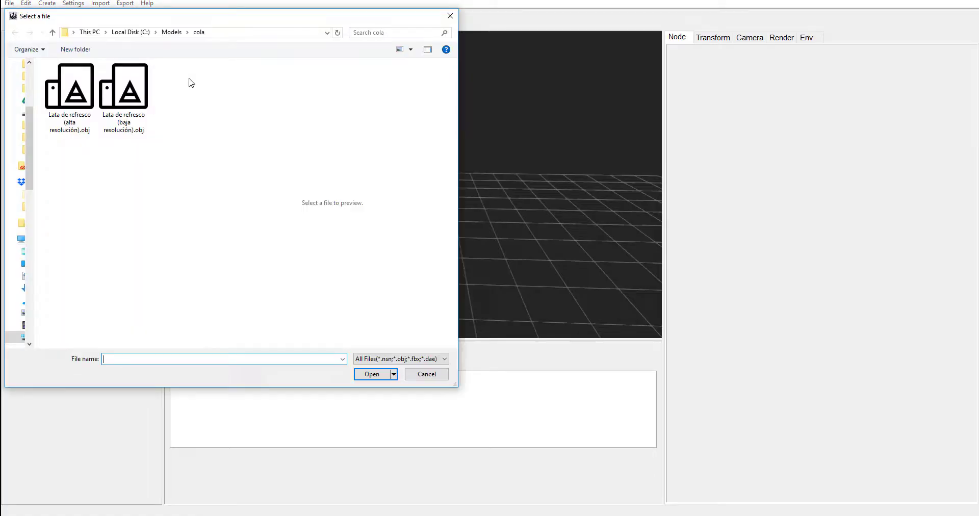
pyautogui.click(429, 359)
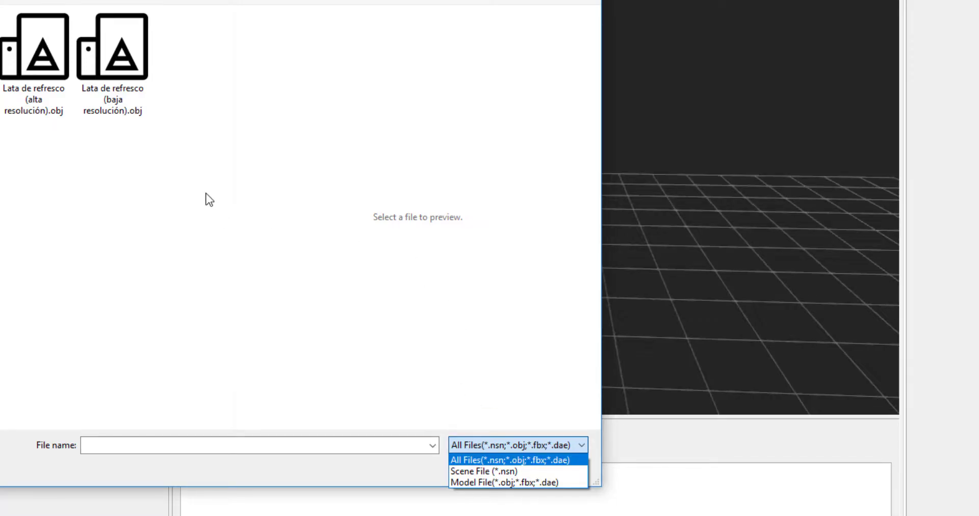
pyautogui.click(141, 96)
pyautogui.click(108, 60)
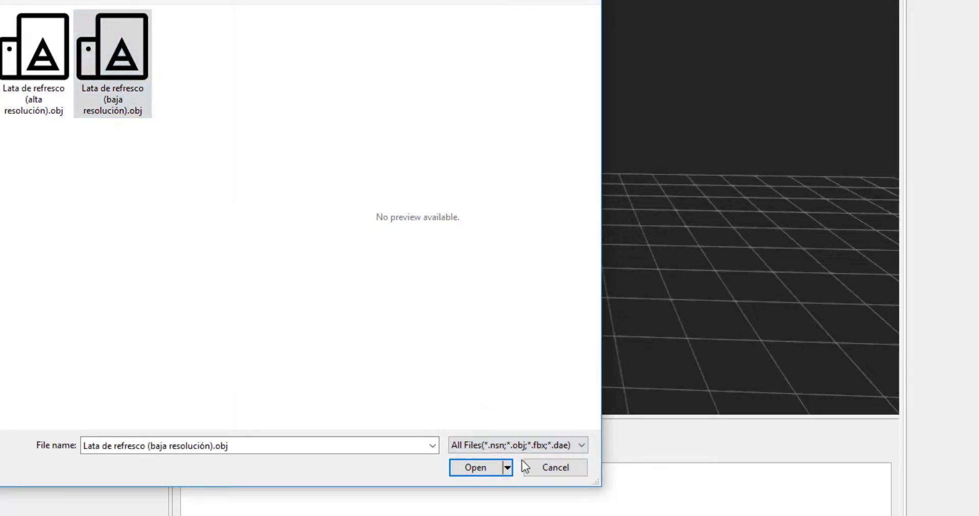
pyautogui.click(492, 463)
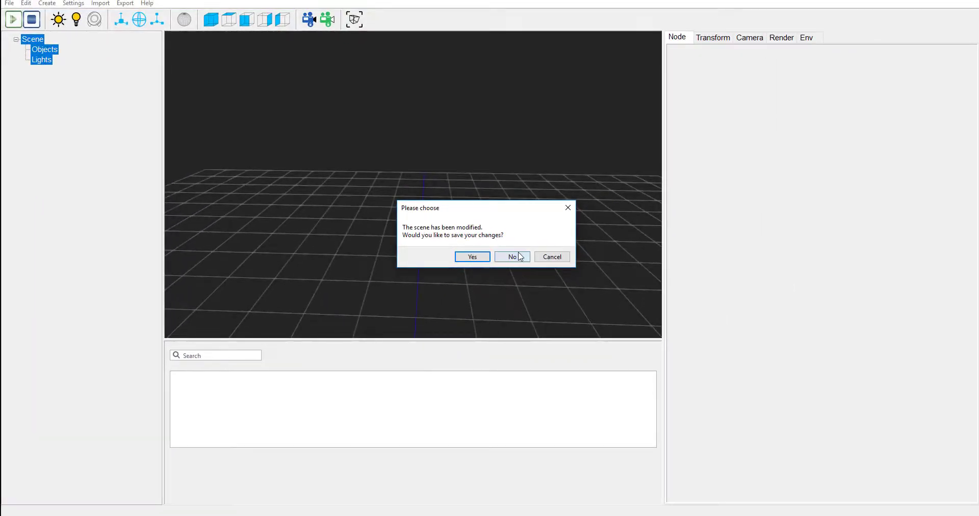
pyautogui.click(627, 283)
# Examine the opened can model from different angles and distances
pyautogui.scroll(-2, 511, 241)
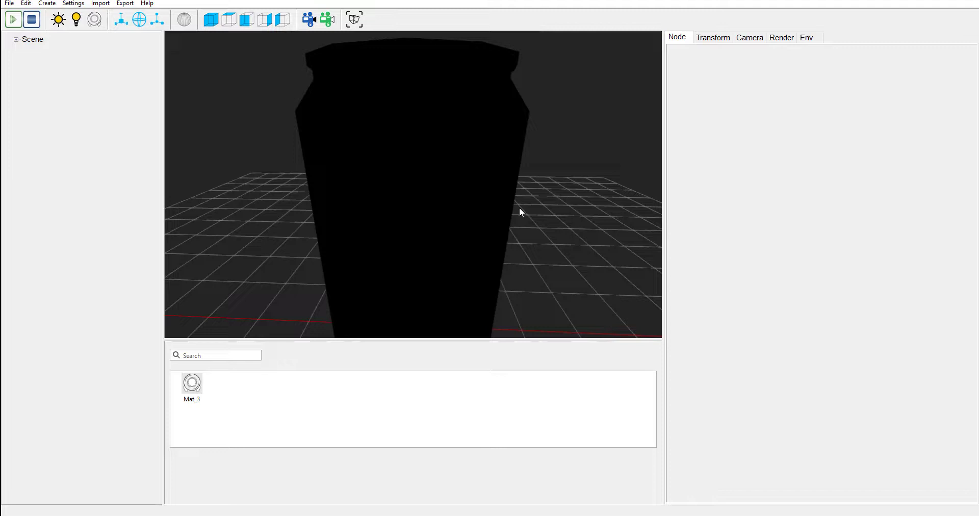
pyautogui.moveTo(519, 207); pyautogui.dragTo(474, 208, button='middle')
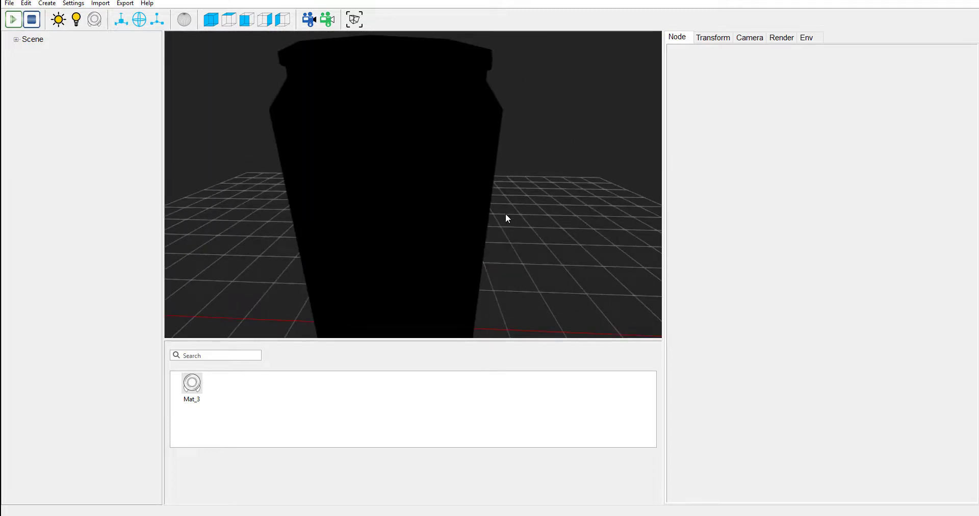
pyautogui.moveTo(506, 217); pyautogui.dragTo(466, 191)
pyautogui.moveTo(466, 187); pyautogui.dragTo(469, 188, button='middle')
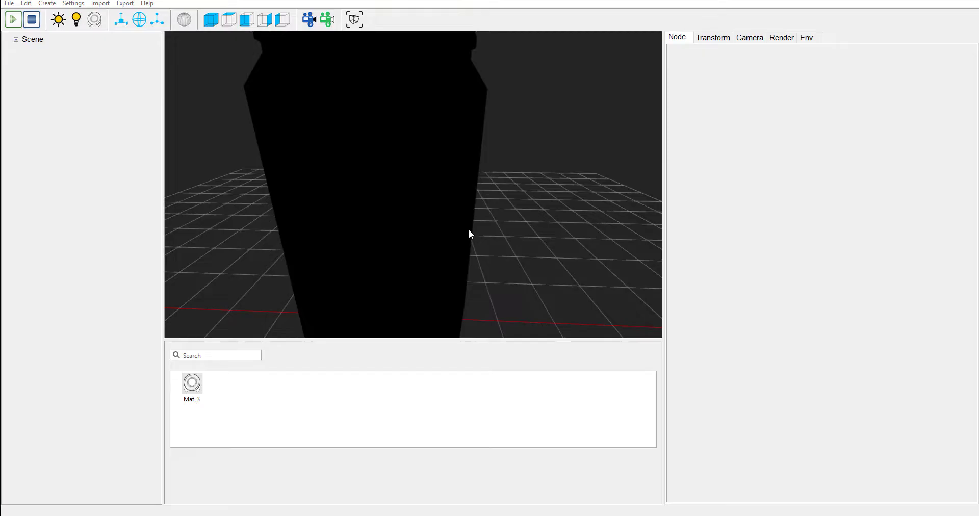
pyautogui.scroll(-5, 461, 234)
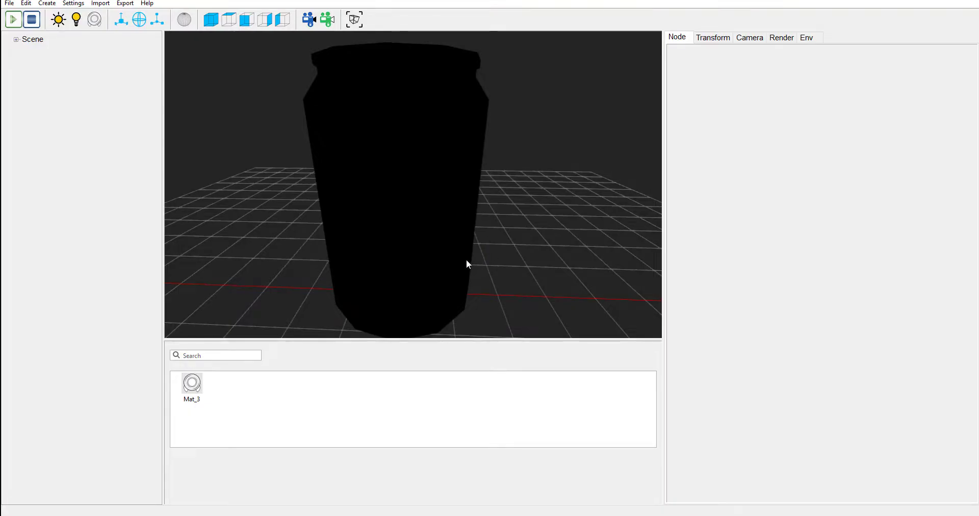
pyautogui.scroll(5, 466, 258)
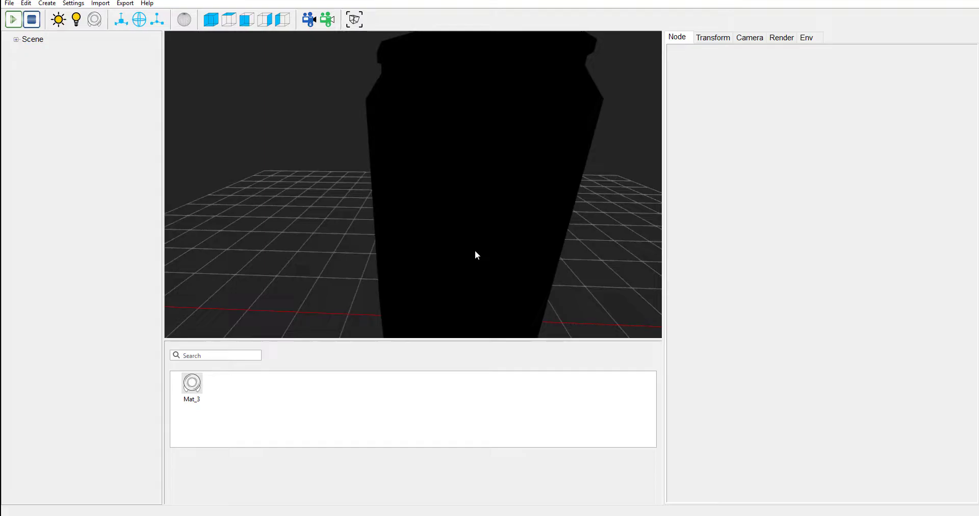
pyautogui.scroll(-5, 475, 251)
pyautogui.moveTo(498, 250); pyautogui.dragTo(626, 255, button='middle')
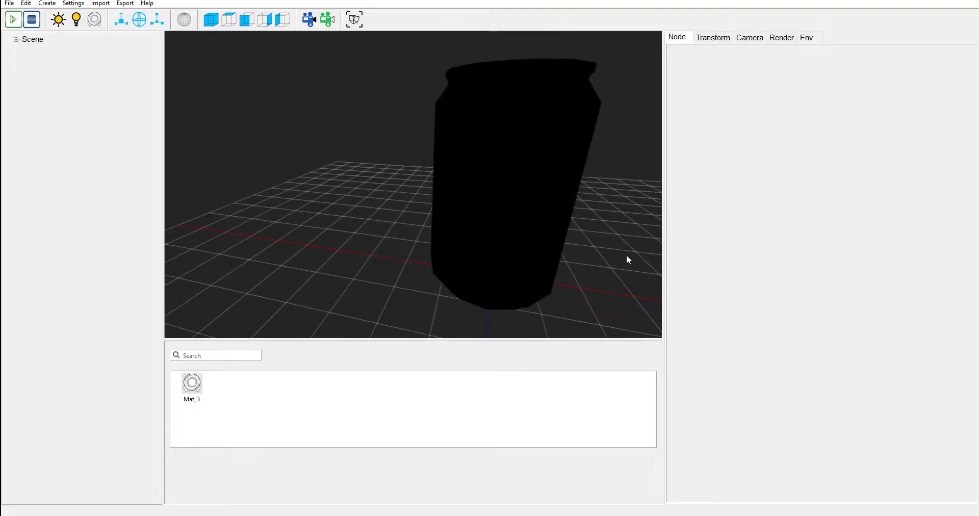
# Select the can's main body, fit the view to it and inspect it from several angles
pyautogui.moveTo(628, 260); pyautogui.dragTo(353, 189)
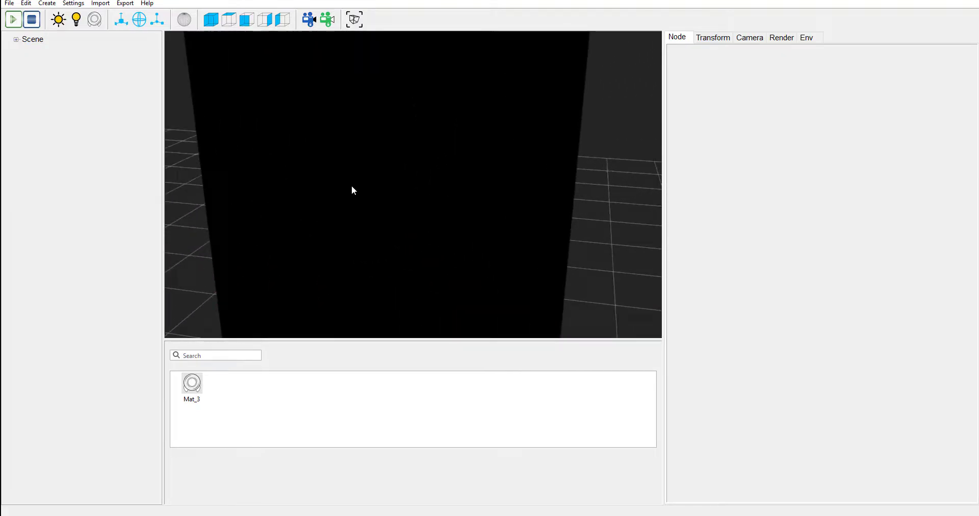
pyautogui.scroll(-3, 352, 186)
pyautogui.click(432, 221)
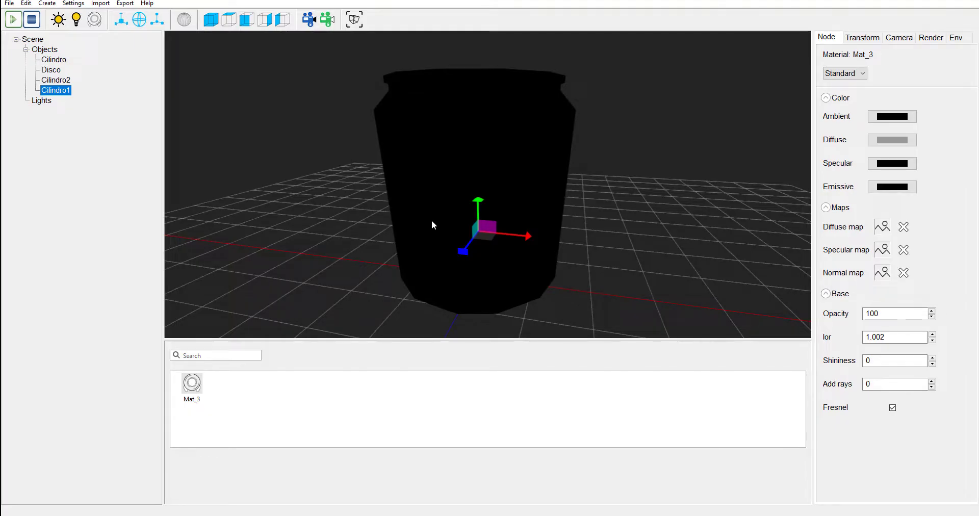
pyautogui.click(354, 19)
pyautogui.moveTo(482, 257); pyautogui.dragTo(407, 248, button='middle')
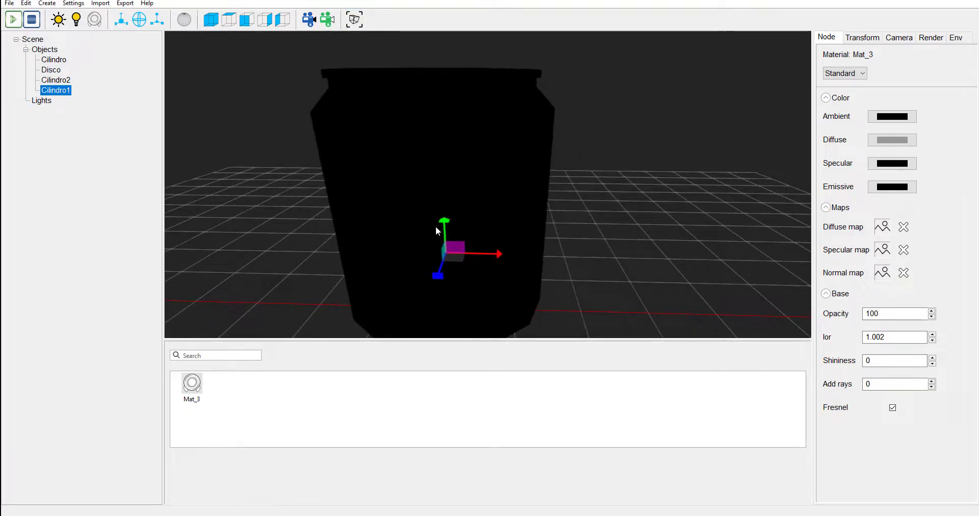
pyautogui.scroll(-4, 436, 225)
pyautogui.moveTo(539, 238); pyautogui.dragTo(430, 161)
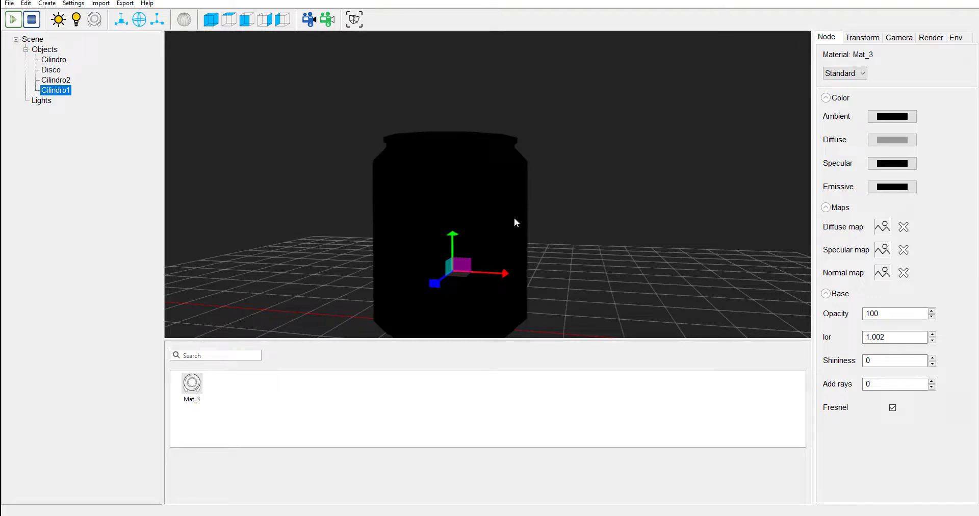
# Inspect the can body up close and from a distance, deselect it and look at the whole can from other sides
pyautogui.moveTo(516, 221); pyautogui.dragTo(382, 208)
pyautogui.scroll(2, 398, 210)
pyautogui.scroll(1, 398, 209)
pyautogui.scroll(-6, 400, 209)
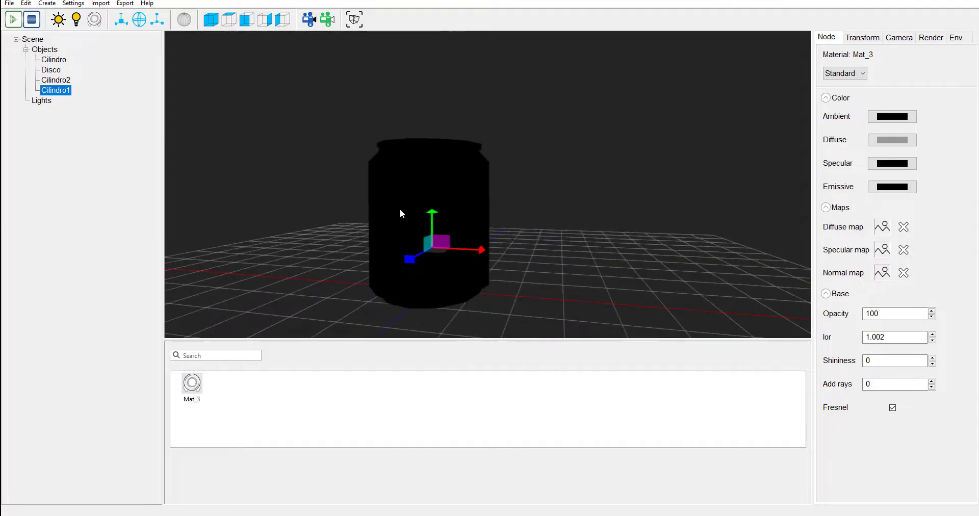
pyautogui.scroll(4, 419, 208)
pyautogui.scroll(-4, 420, 208)
pyautogui.scroll(3, 421, 209)
pyautogui.scroll(1, 420, 208)
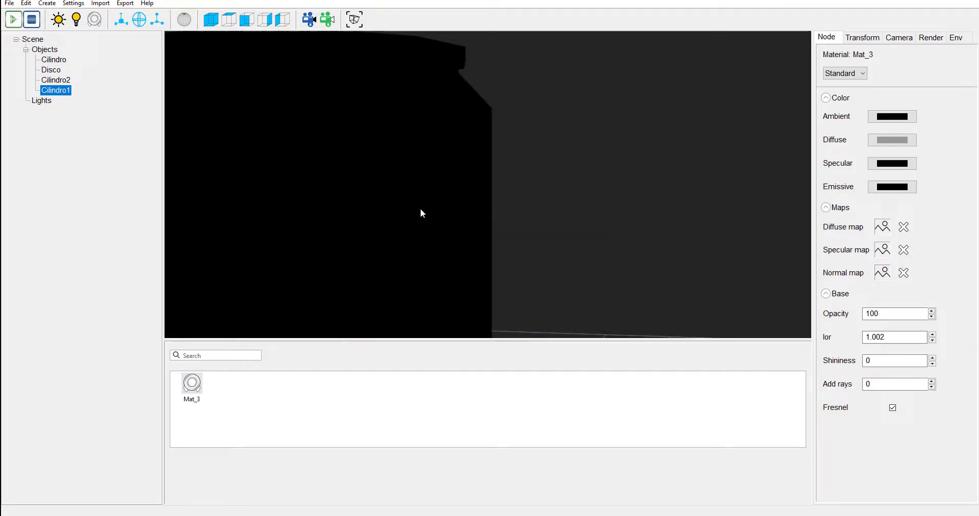
pyautogui.scroll(-3, 421, 214)
pyautogui.click(481, 227)
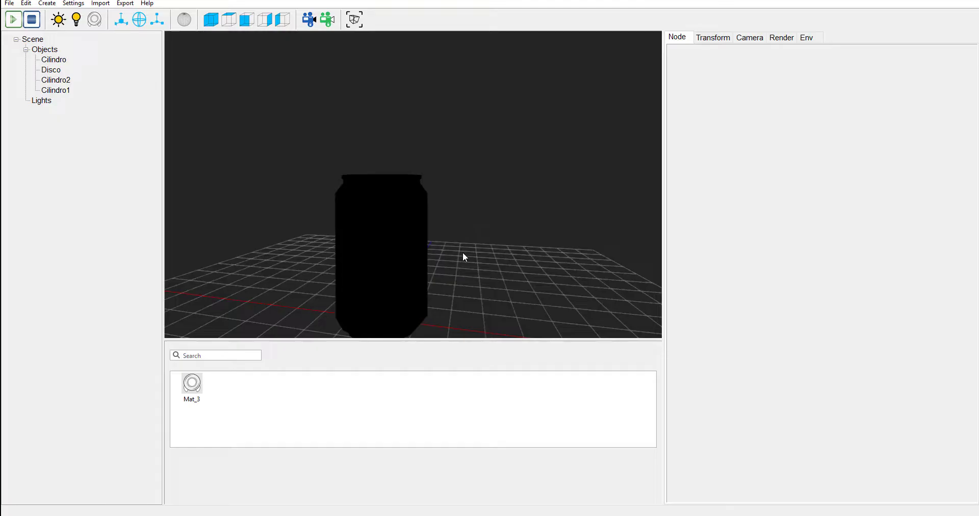
pyautogui.moveTo(464, 254); pyautogui.dragTo(558, 201, button='middle')
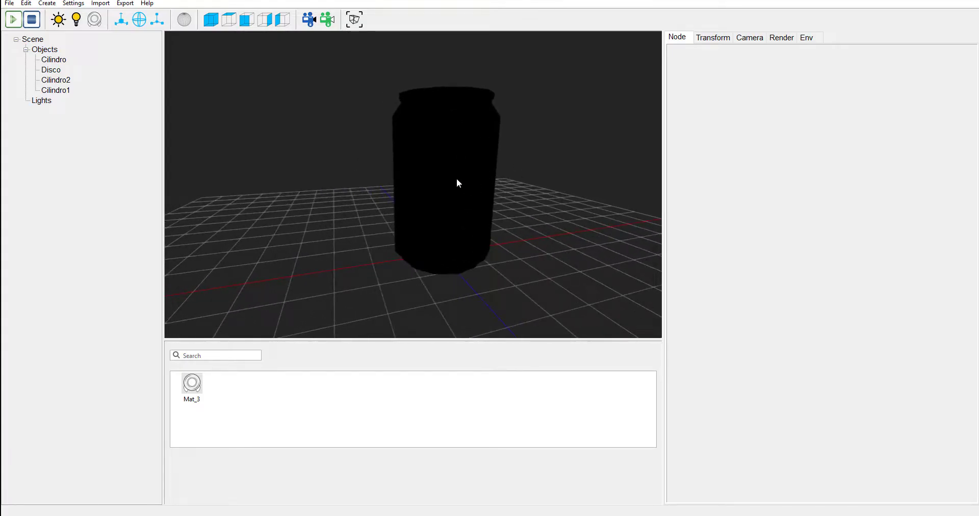
pyautogui.moveTo(503, 176); pyautogui.dragTo(307, 162, button='middle')
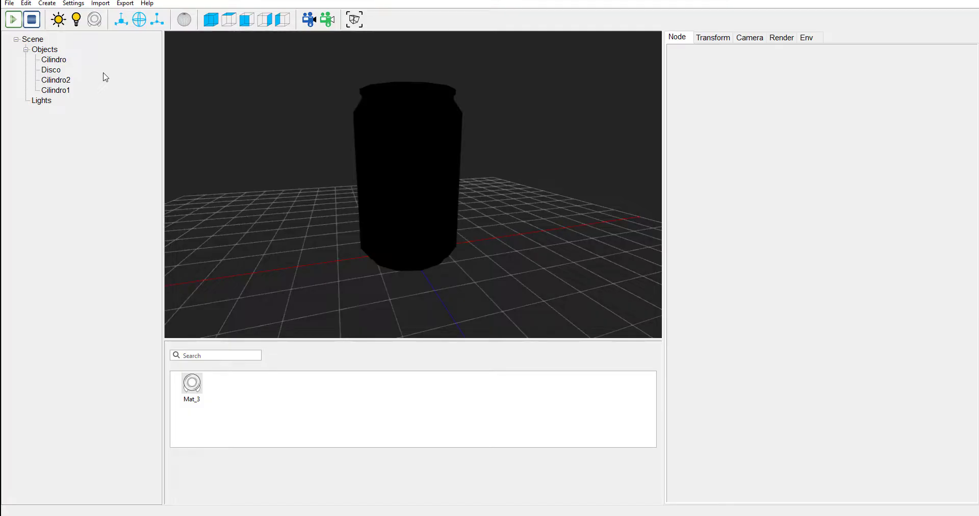
pyautogui.scroll(3, 402, 160)
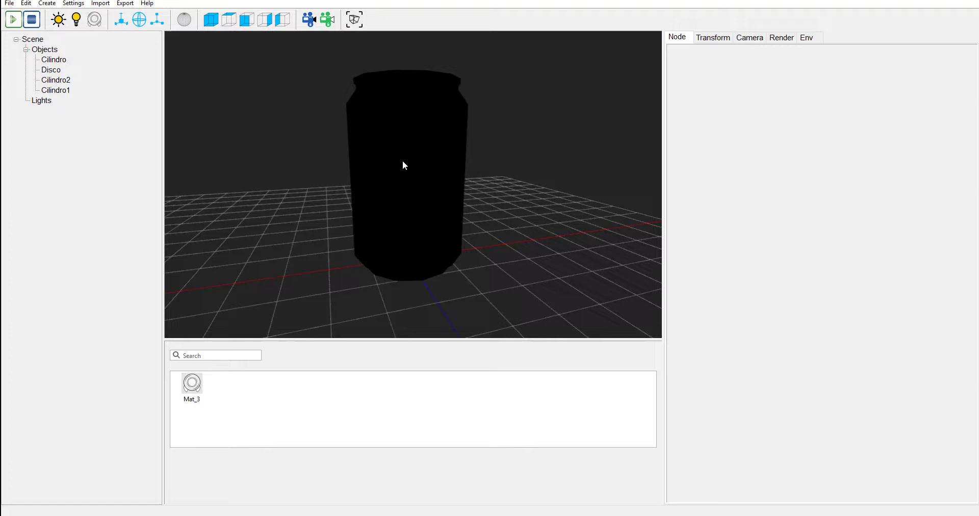
pyautogui.scroll(-3, 402, 160)
pyautogui.moveTo(403, 159); pyautogui.dragTo(370, 239, button='middle')
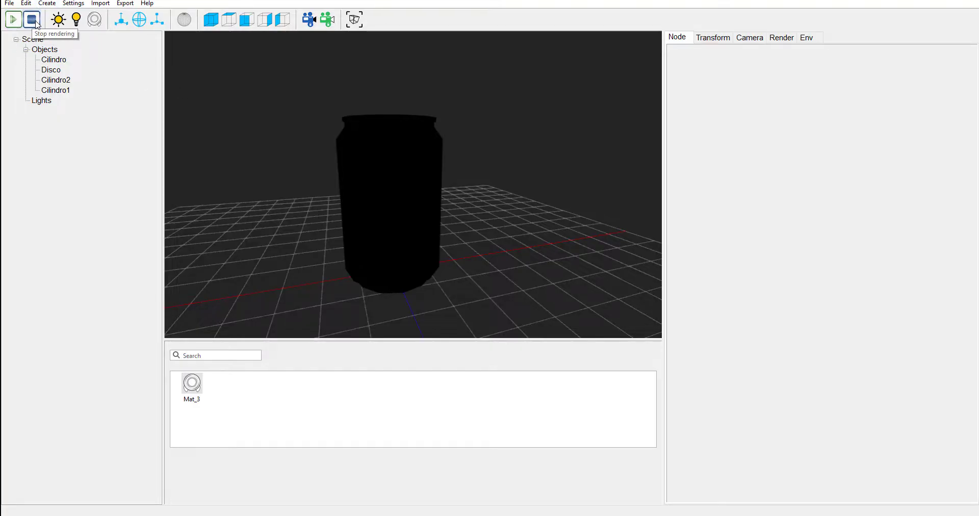
pyautogui.click(10, 3)
pyautogui.moveTo(26, 3)
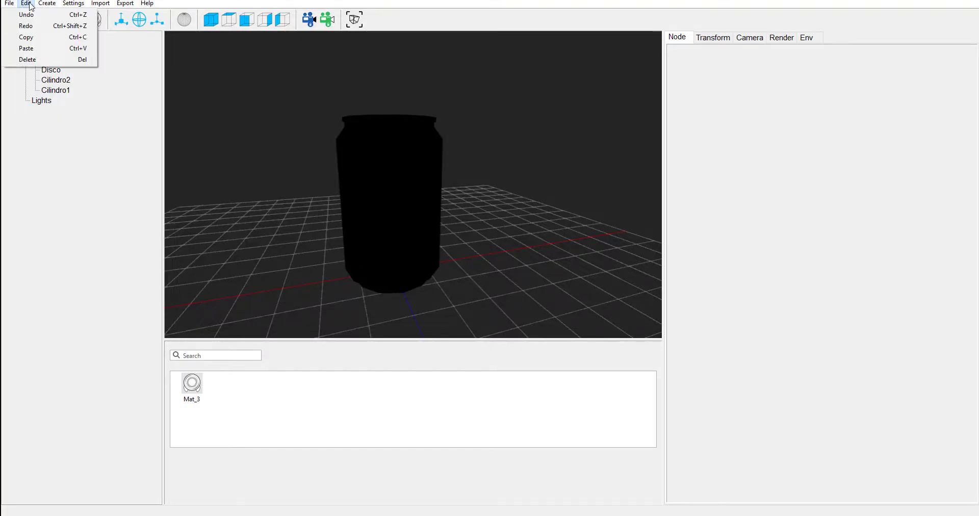
pyautogui.moveTo(109, 5)
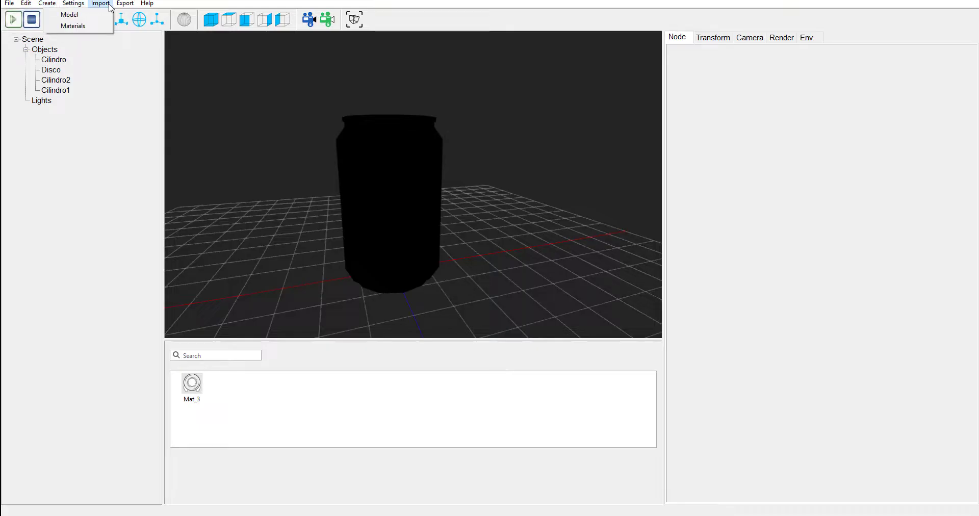
pyautogui.click(178, 3)
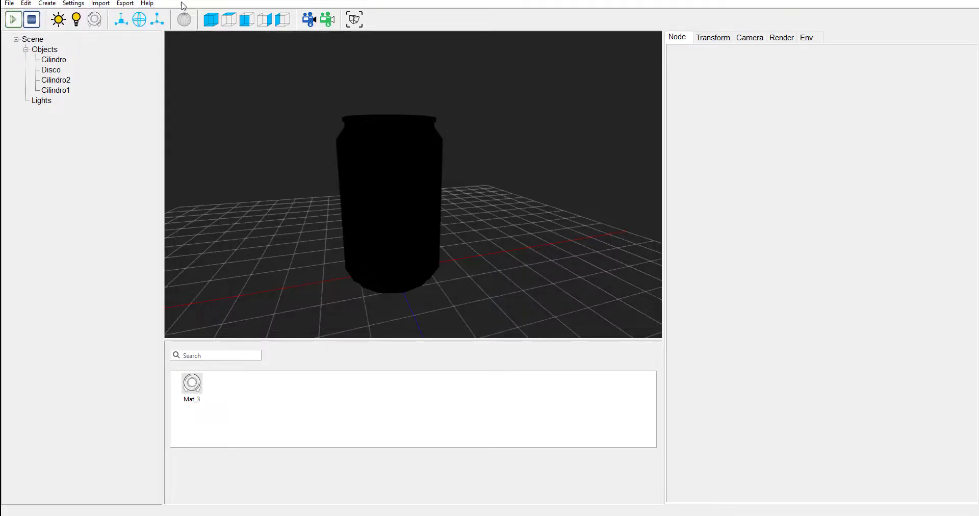
# Add a directional light and place it to the right of the can, near the height of its upper rim
pyautogui.click(59, 20)
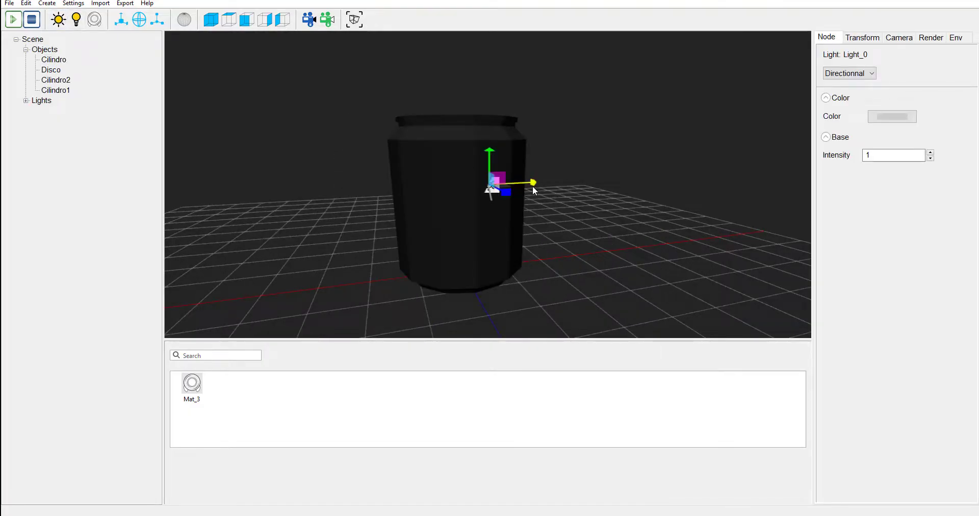
pyautogui.moveTo(533, 185); pyautogui.dragTo(665, 190)
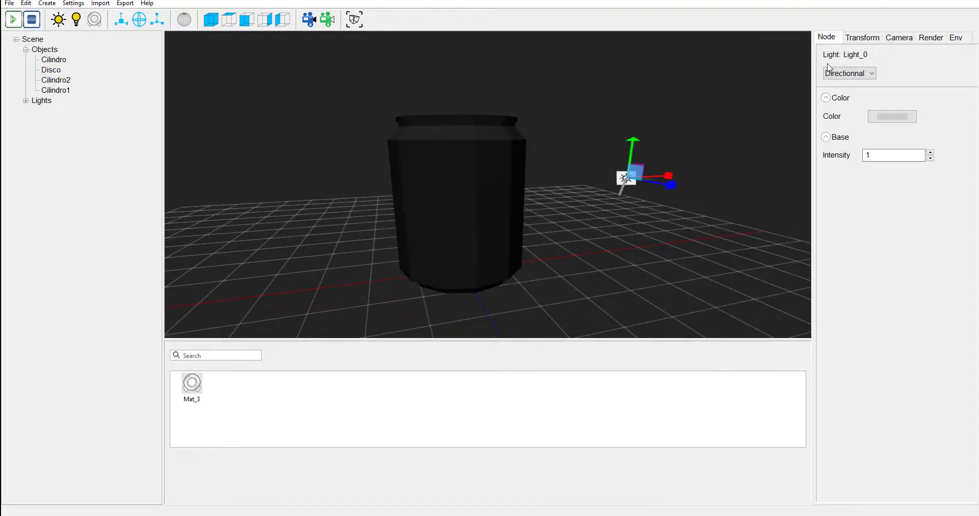
pyautogui.click(841, 72)
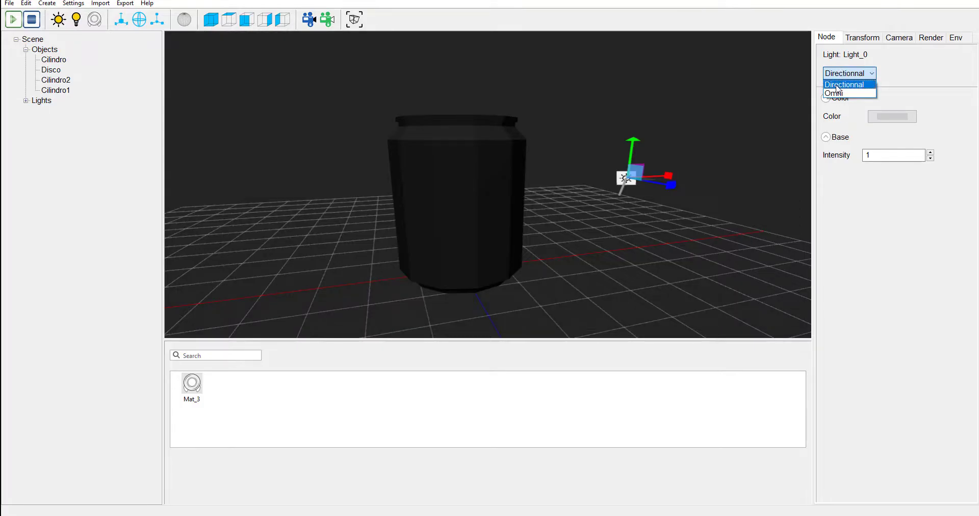
pyautogui.click(894, 86)
pyautogui.moveTo(638, 172); pyautogui.dragTo(672, 144)
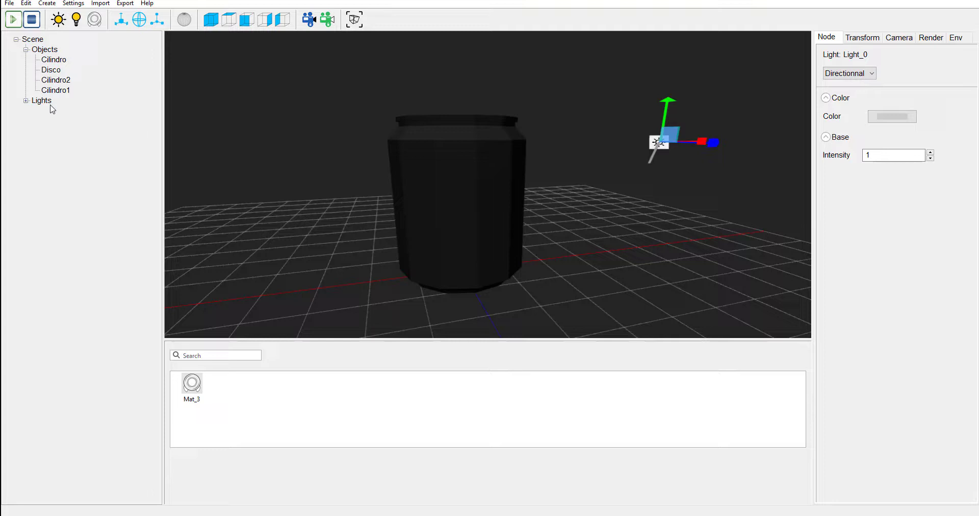
# Add an omni light to the left of the can and set its range to 500
pyautogui.click(76, 19)
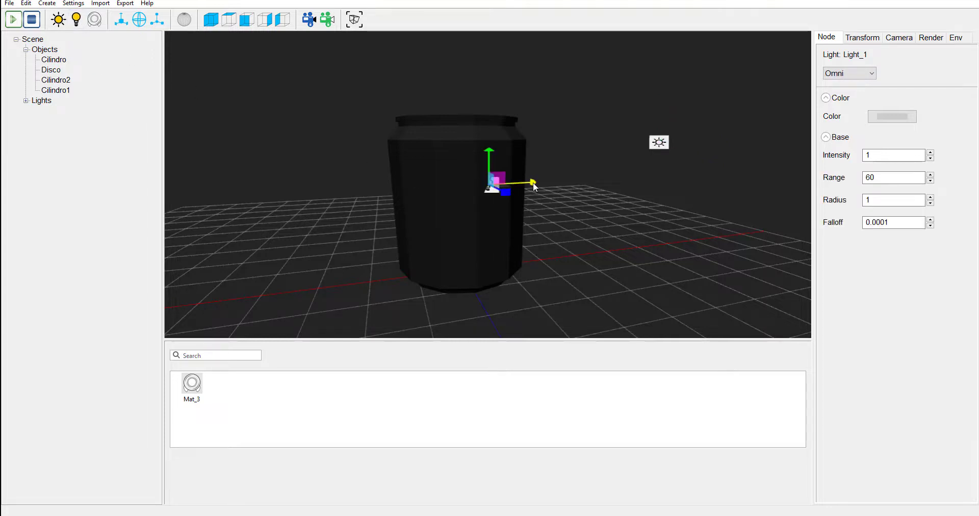
pyautogui.moveTo(533, 182); pyautogui.dragTo(397, 213)
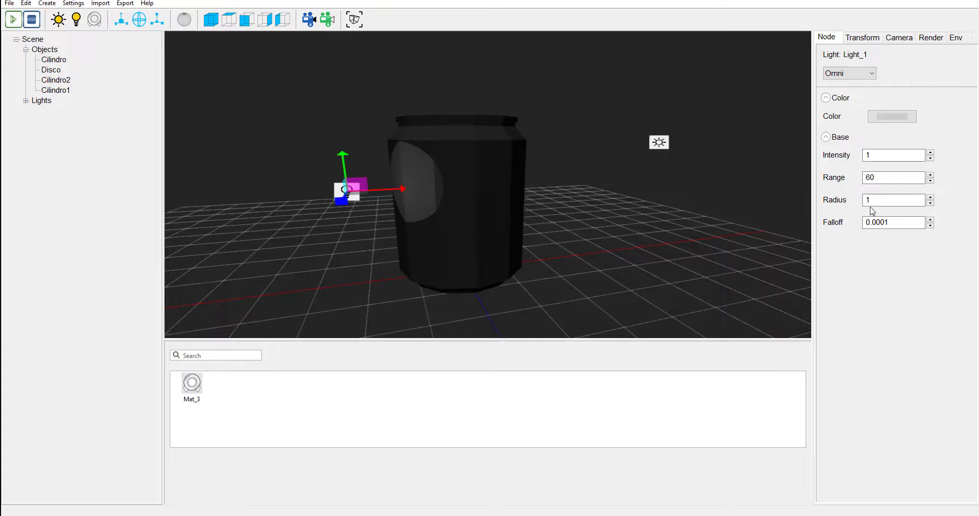
pyautogui.doubleClick(872, 177)
pyautogui.write('500')
pyautogui.press('Return')
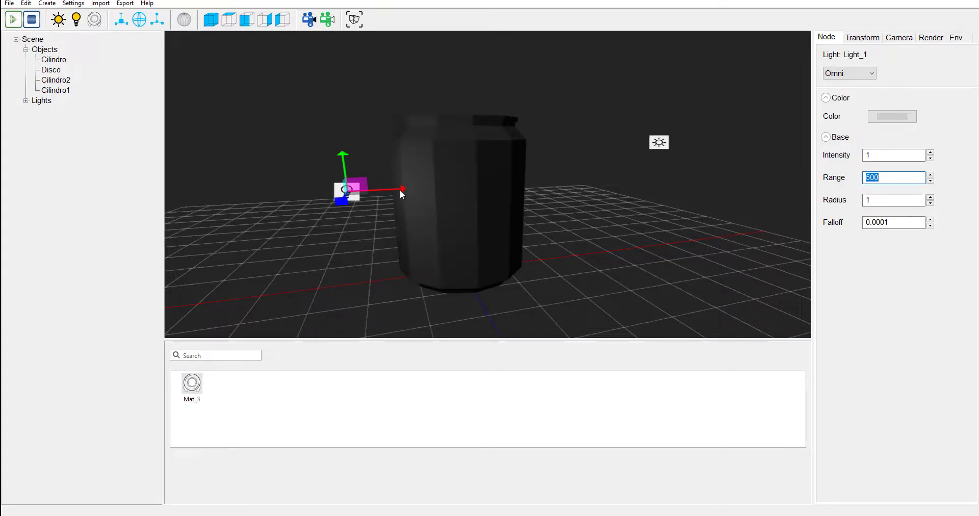
pyautogui.moveTo(400, 191); pyautogui.dragTo(361, 193)
# Check how the two lights fall on the can from different angles and select the can's main body
pyautogui.moveTo(516, 197); pyautogui.dragTo(487, 336, button='middle')
pyautogui.scroll(4, 487, 234)
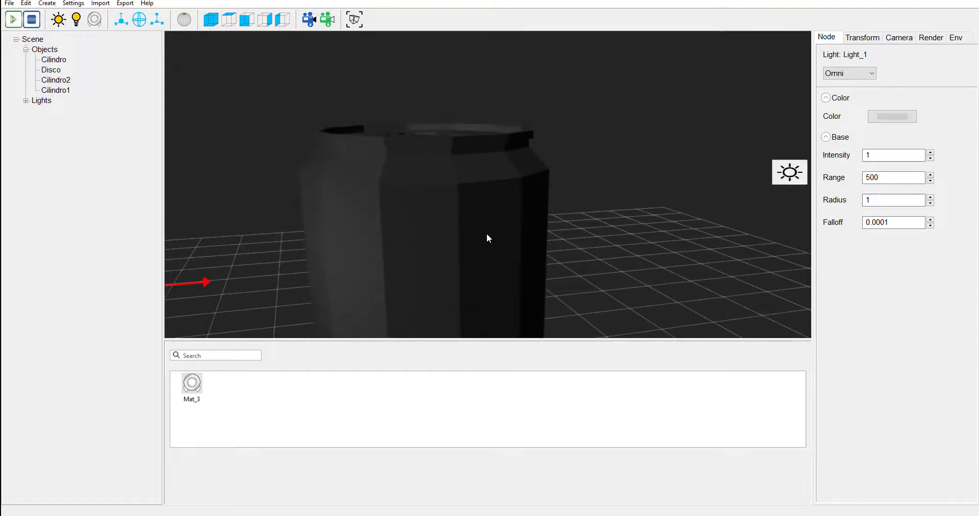
pyautogui.scroll(-5, 487, 234)
pyautogui.click(464, 256)
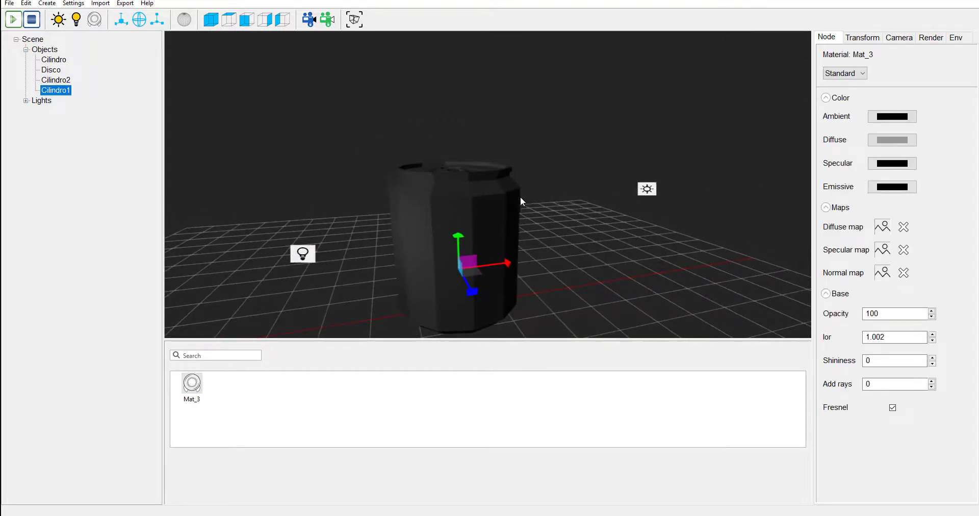
pyautogui.moveTo(520, 198); pyautogui.dragTo(522, 122)
pyautogui.click(573, 148)
pyautogui.click(395, 204)
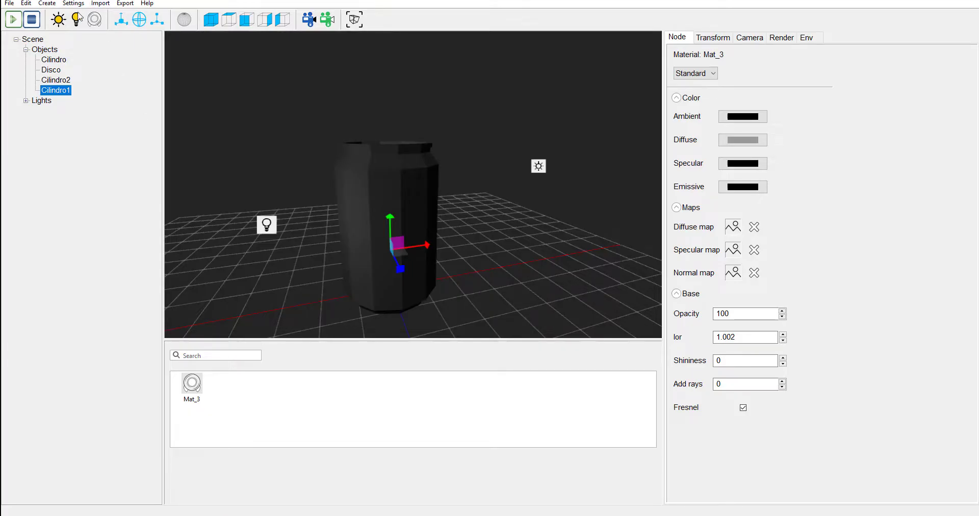
# Create a new material and apply it to the can's main body
pyautogui.click(41, 4)
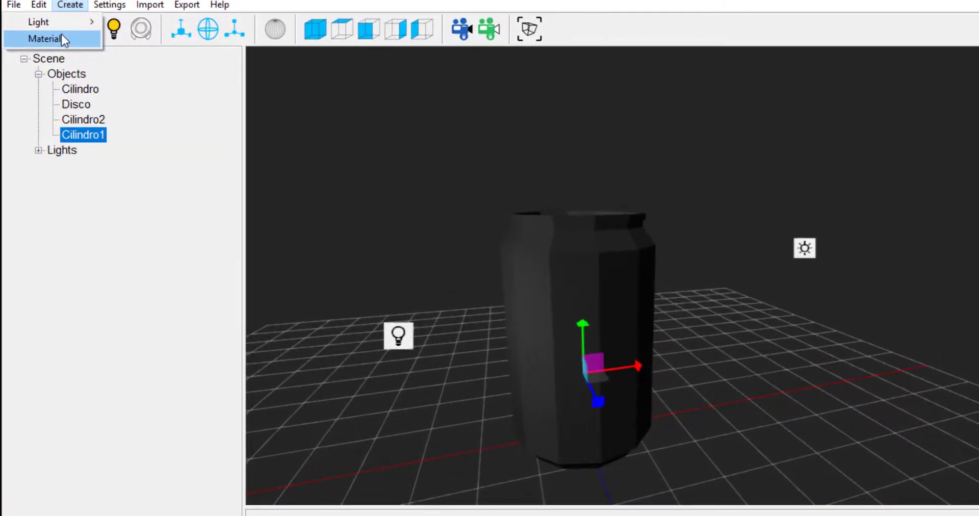
pyautogui.click(139, 33)
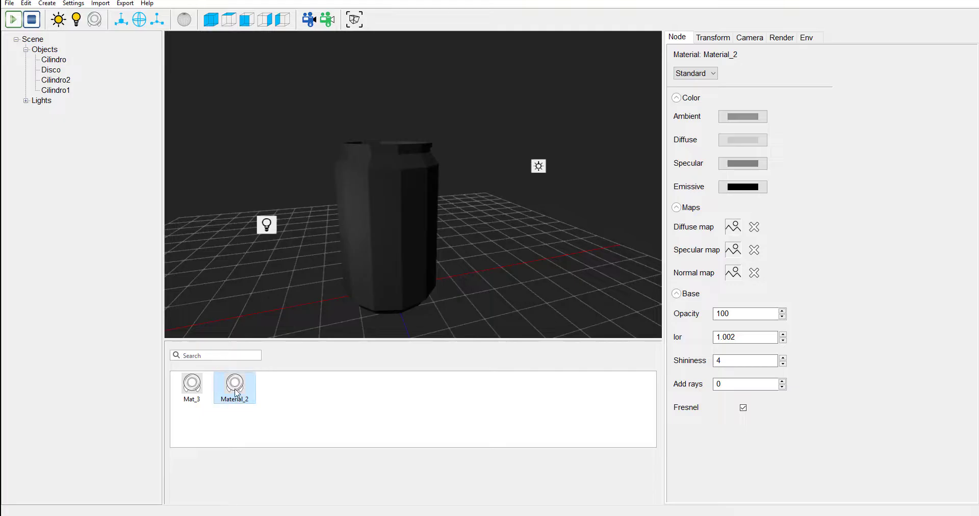
pyautogui.moveTo(235, 392); pyautogui.dragTo(392, 186)
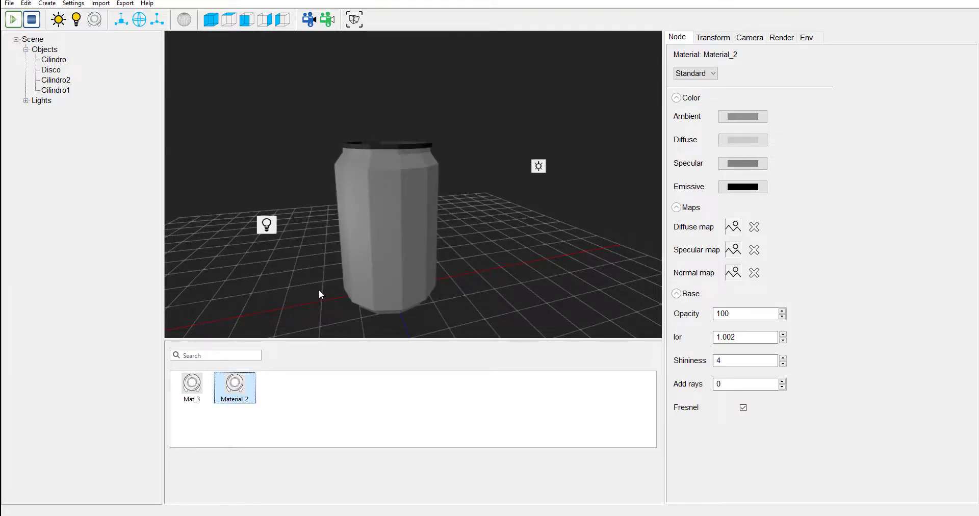
# Try the SSS and Hair types on the new material and return it to Standard
pyautogui.click(697, 74)
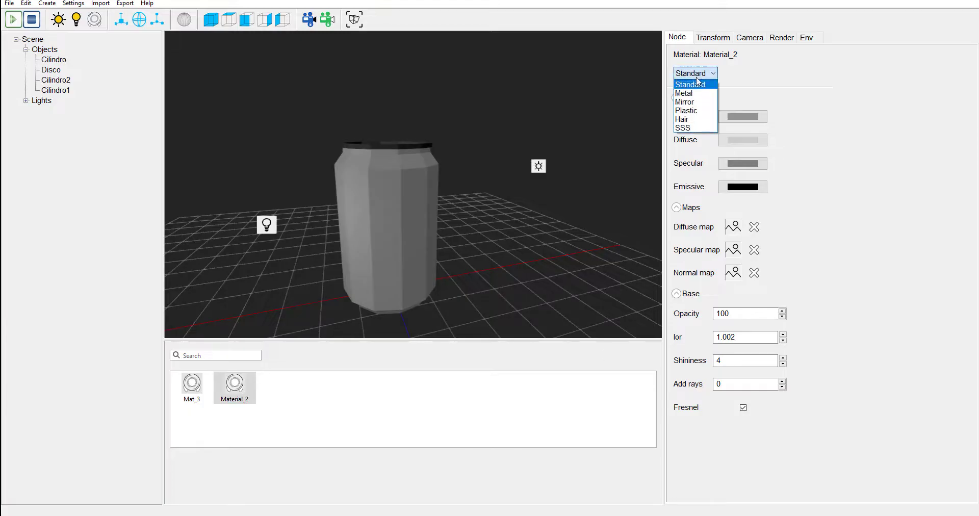
pyautogui.click(686, 128)
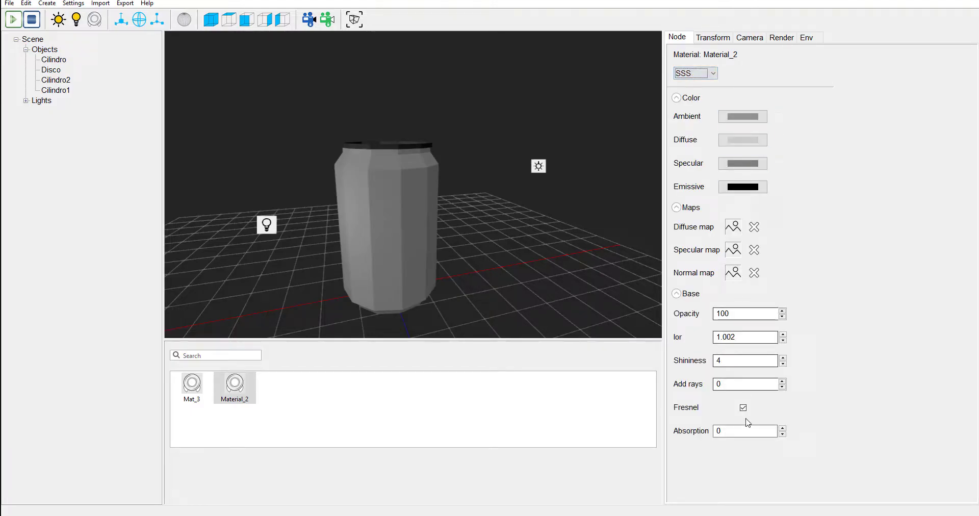
pyautogui.click(713, 74)
pyautogui.click(695, 83)
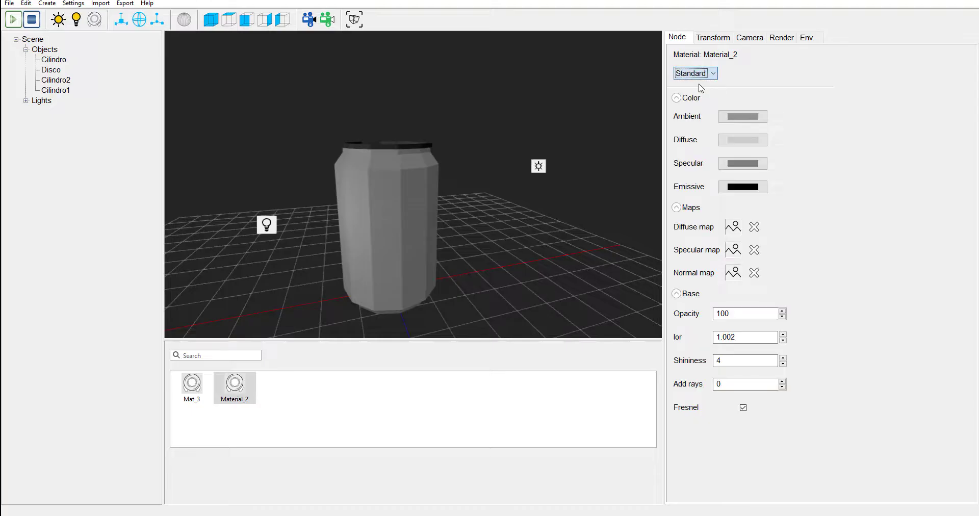
pyautogui.click(700, 74)
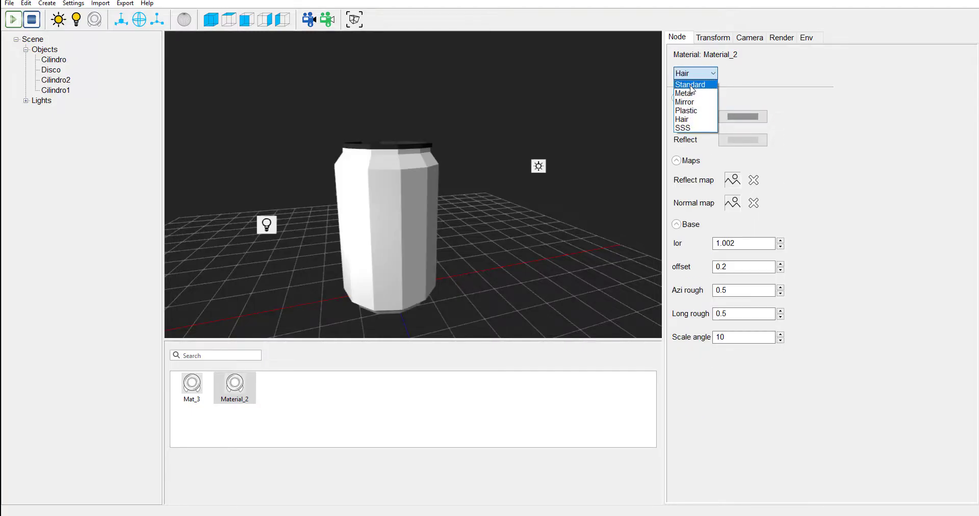
pyautogui.click(693, 91)
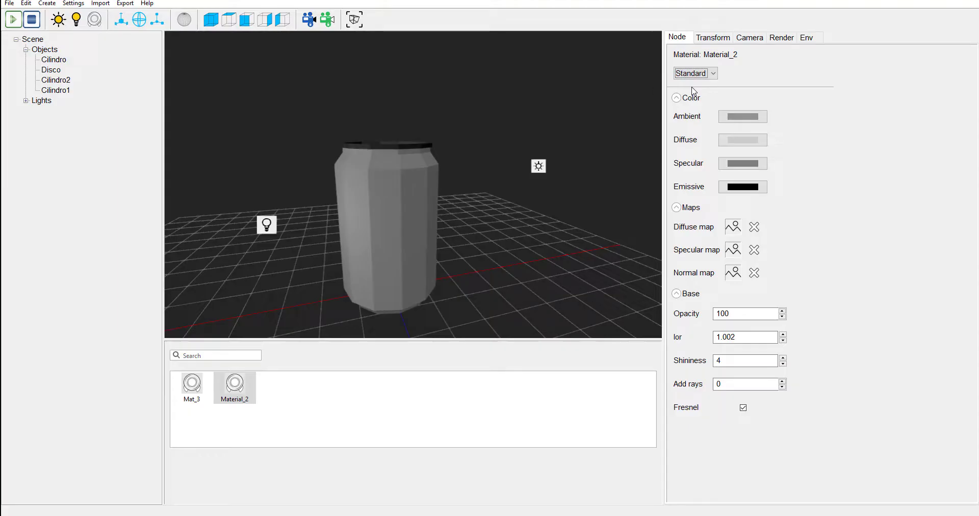
# Set the diffuse colour of the can's main material to a light salmon red, RGB 254, 167, 154
pyautogui.moveTo(450, 236); pyautogui.dragTo(512, 195, button='middle')
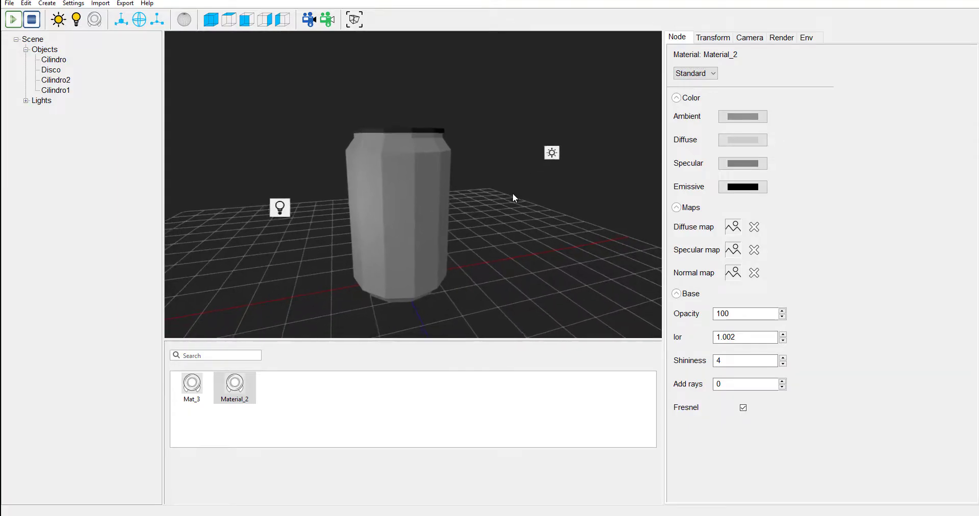
pyautogui.scroll(2, 467, 221)
pyautogui.scroll(-2, 467, 218)
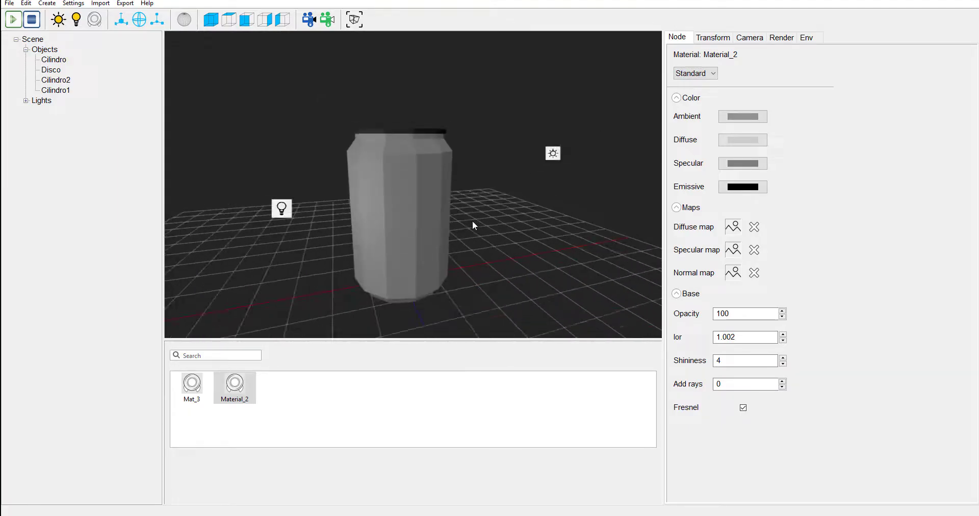
pyautogui.click(755, 119)
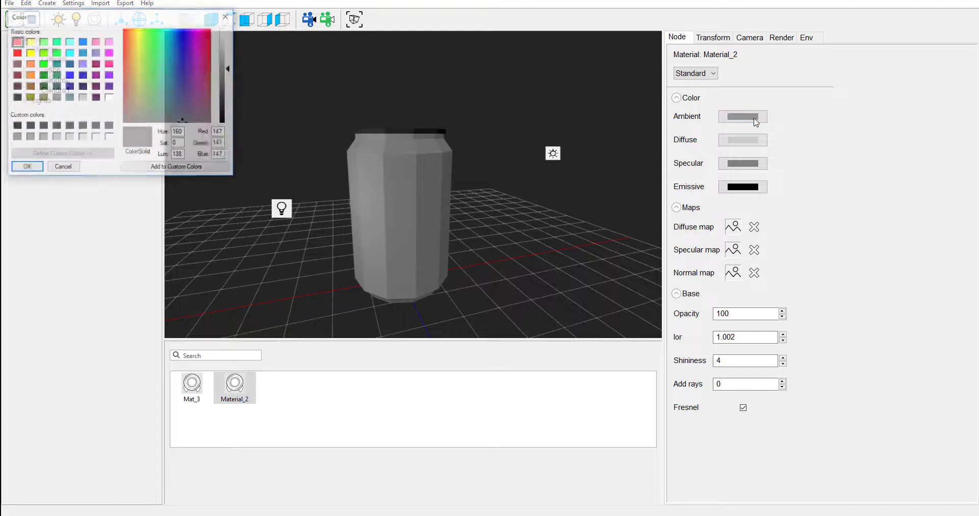
pyautogui.click(58, 169)
pyautogui.click(739, 143)
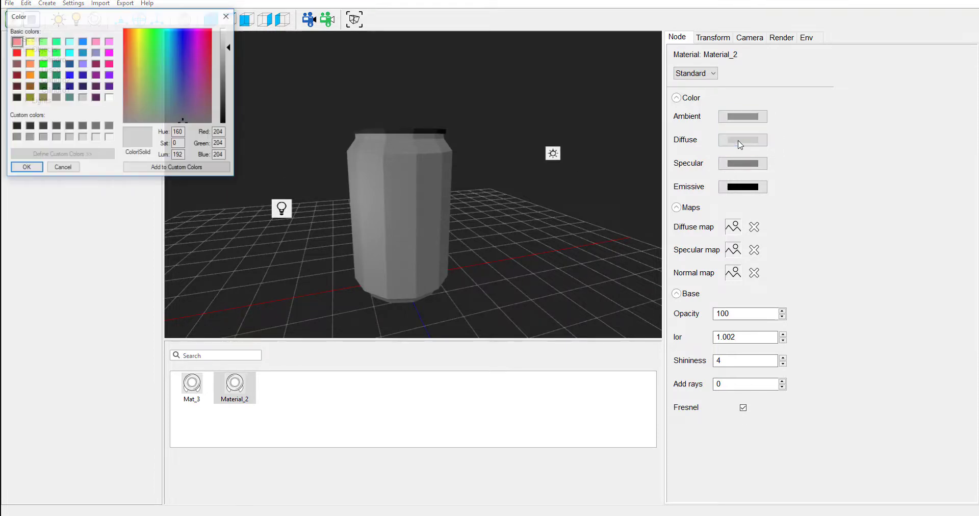
pyautogui.moveTo(148, 50); pyautogui.dragTo(125, 30)
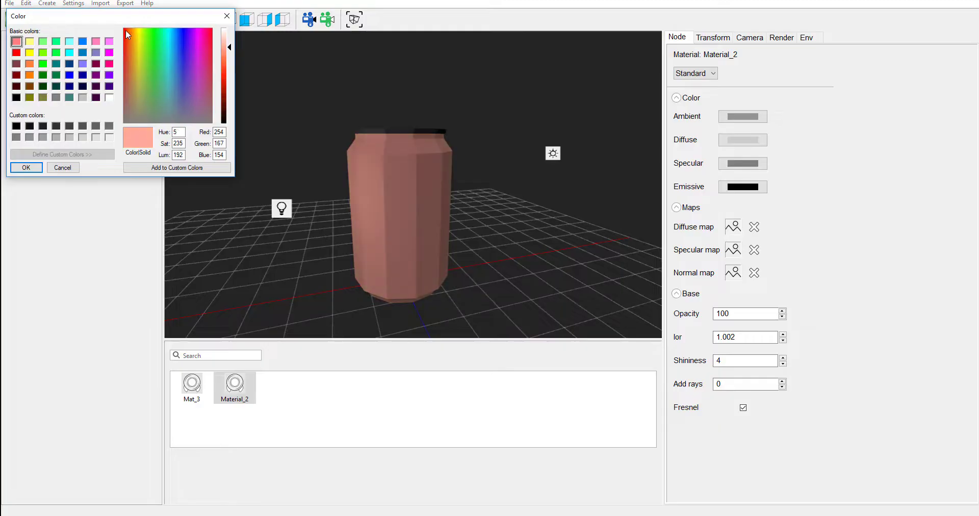
pyautogui.click(26, 167)
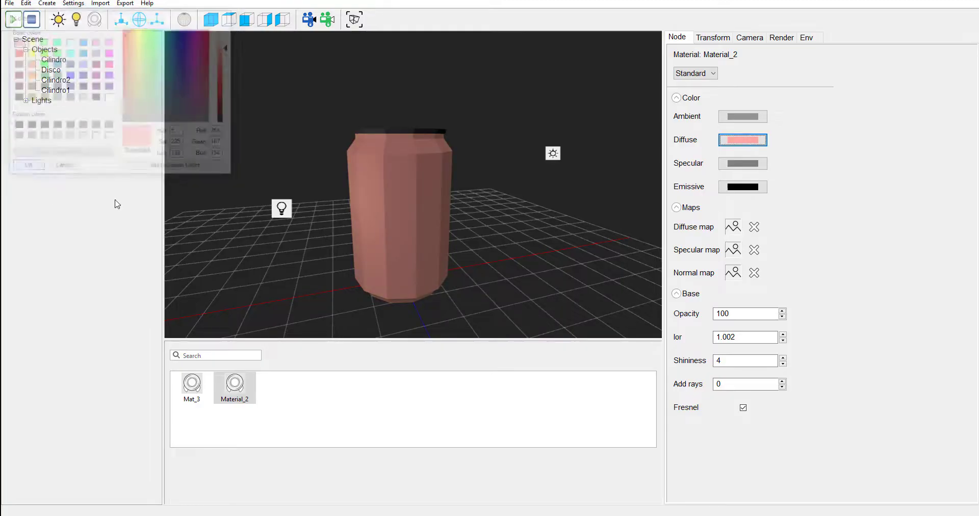
# Set the same material's specular colour to a light grey, RGB 200, 200, 200
pyautogui.click(729, 168)
pyautogui.moveTo(228, 85); pyautogui.dragTo(229, 49)
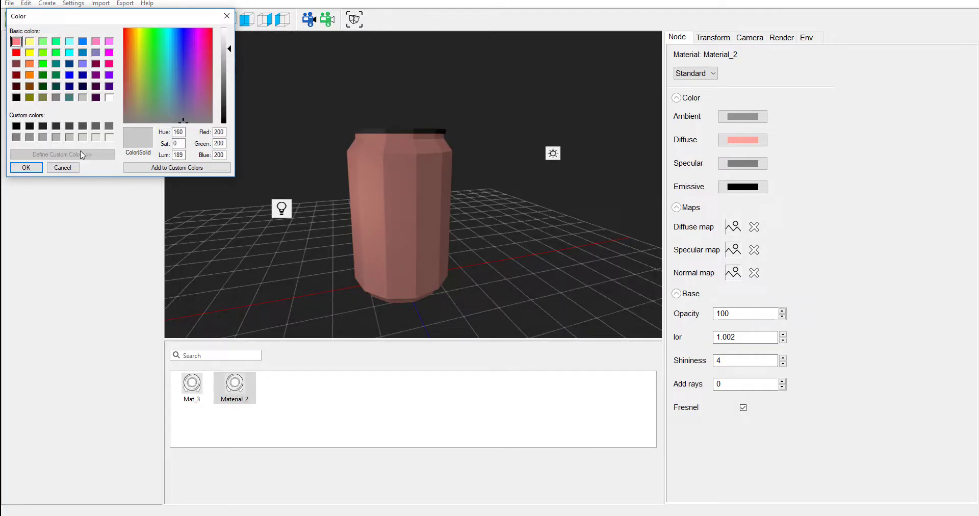
pyautogui.click(38, 168)
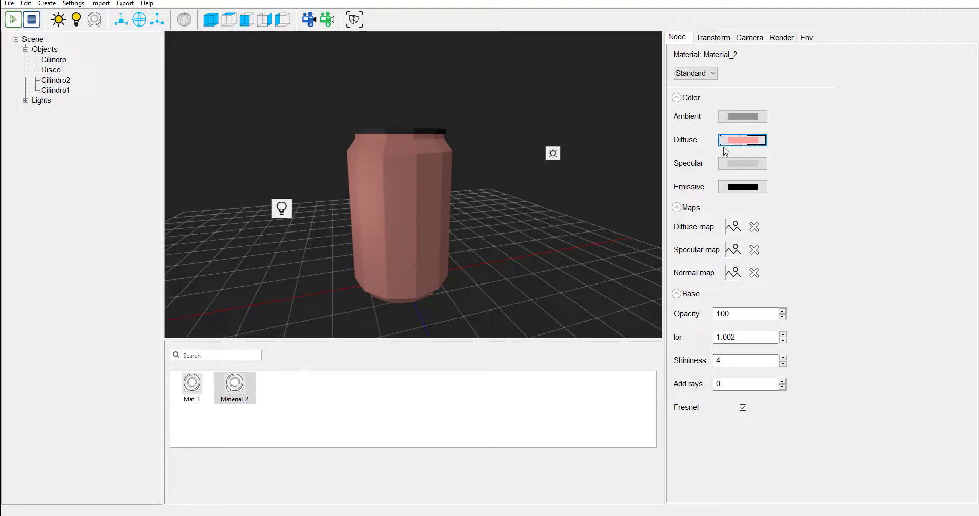
pyautogui.click(742, 140)
pyautogui.moveTo(223, 78)
pyautogui.mouseDown()
pyautogui.moveTo(227, 90)
pyautogui.moveTo(227, 75)
pyautogui.mouseUp()
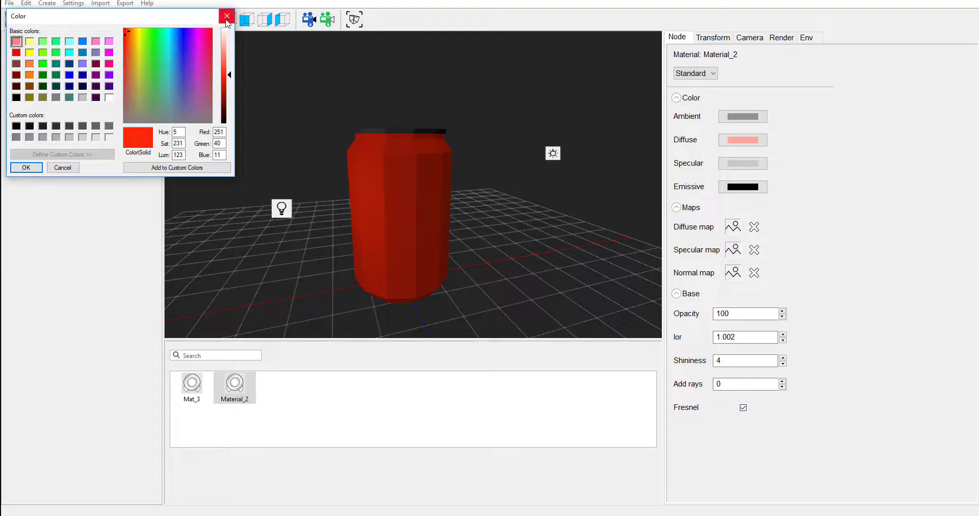
pyautogui.click(227, 16)
# Import the label images Soda.jpeg and Fresca.jpg into the scene's assets
pyautogui.click(363, 416)
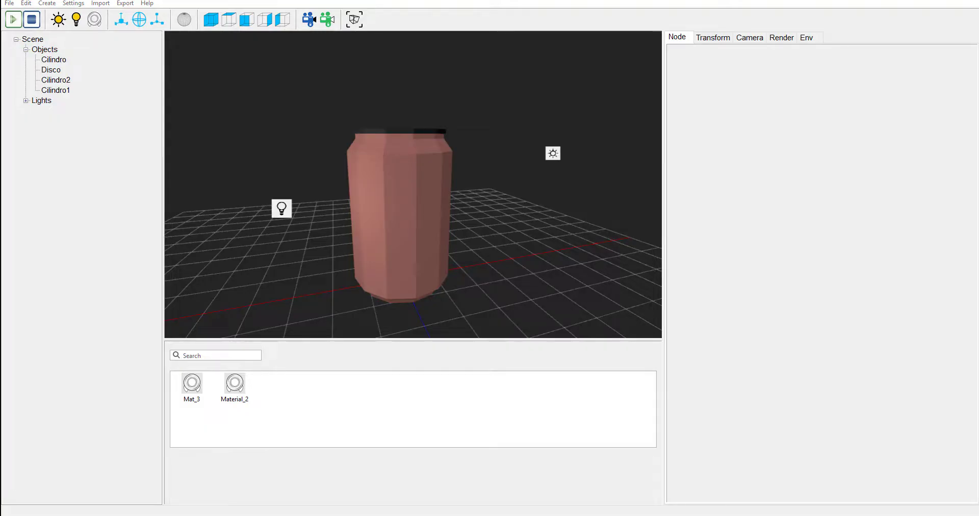
pyautogui.moveTo(22, 362); pyautogui.dragTo(291, 408)
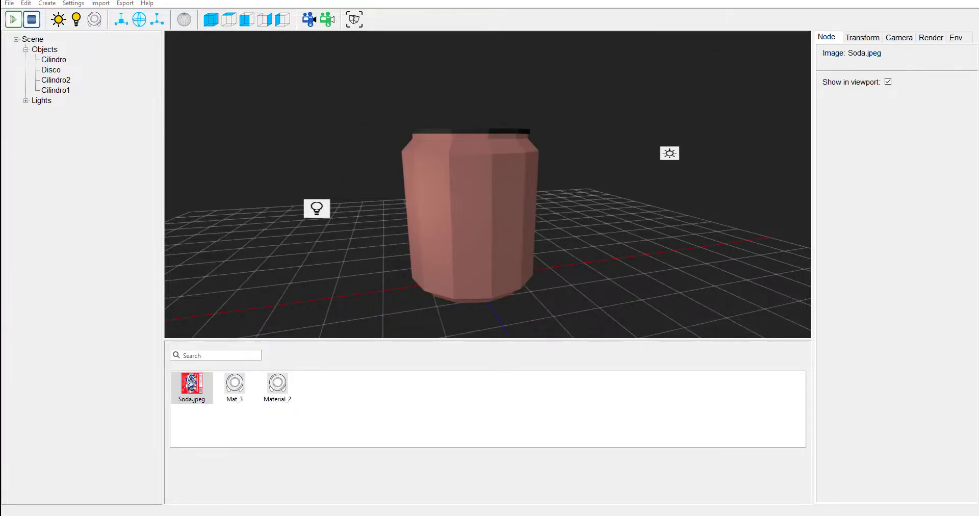
pyautogui.moveTo(75, 348); pyautogui.dragTo(295, 405)
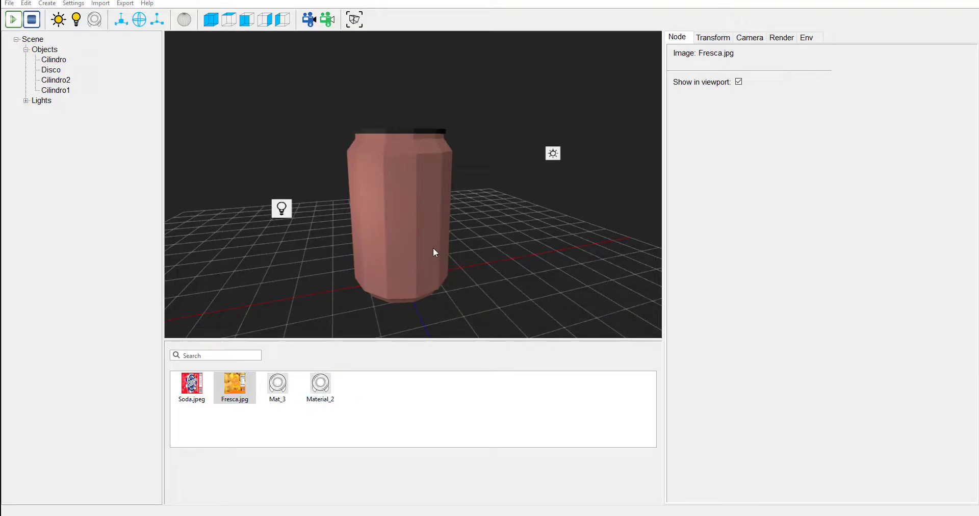
# Select the can's main body and assign Fresca.jpg as its material's diffuse map
pyautogui.click(425, 205)
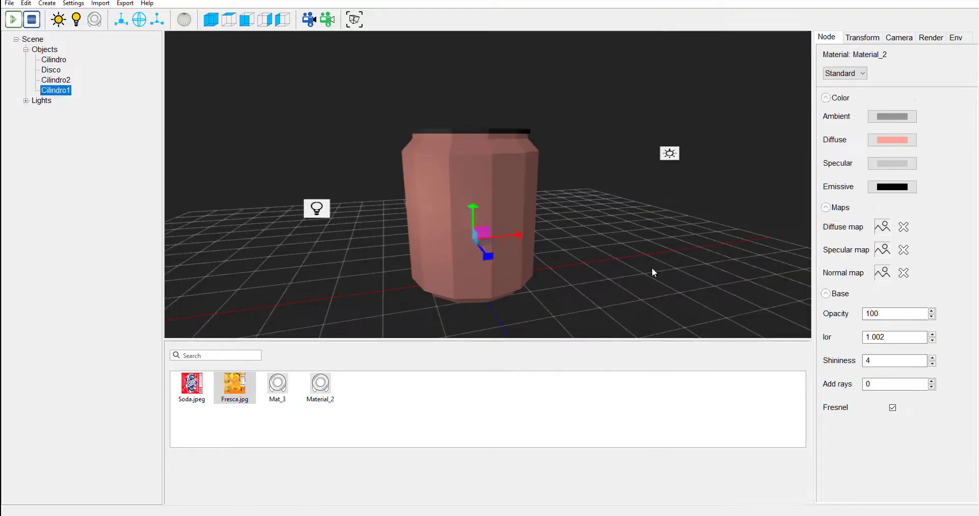
pyautogui.moveTo(235, 386); pyautogui.dragTo(884, 231)
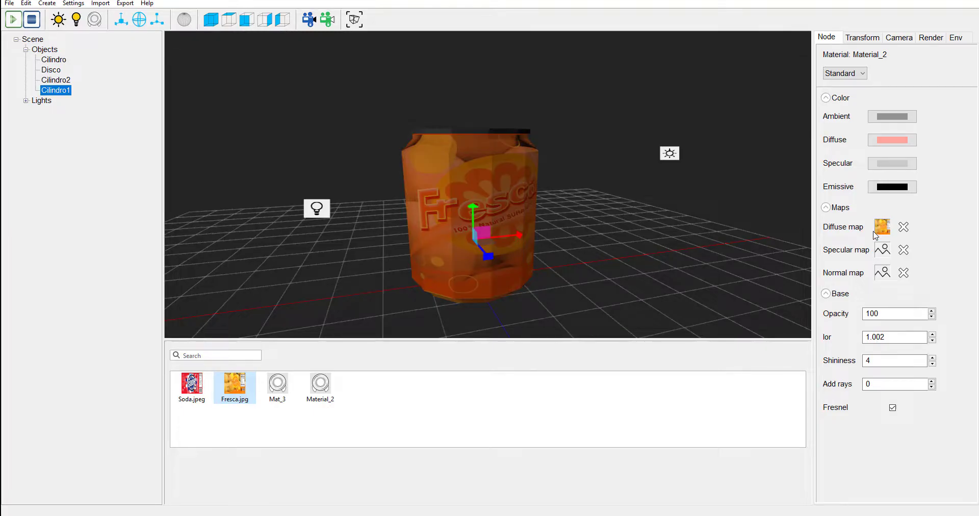
pyautogui.scroll(-2, 479, 209)
pyautogui.scroll(4, 480, 212)
pyautogui.scroll(-3, 480, 212)
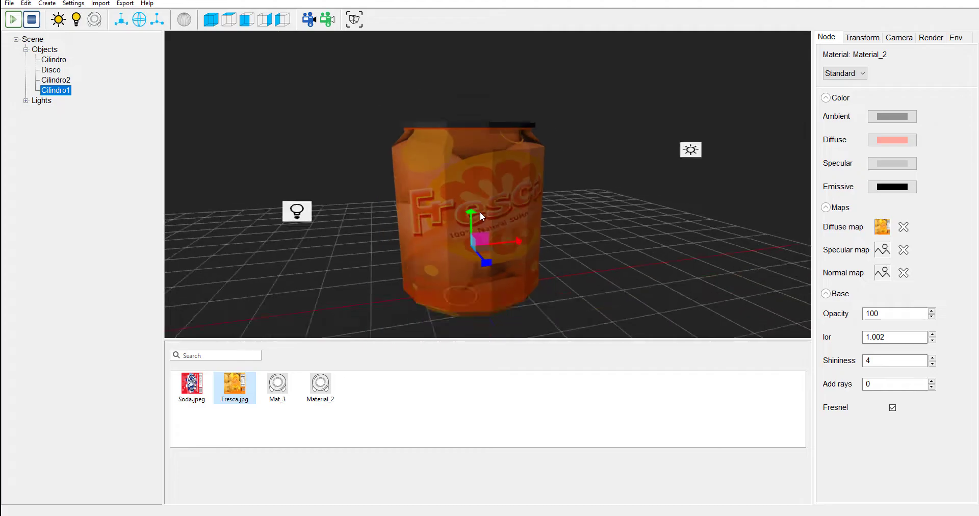
# Remove the Fresca.jpg diffuse map and assign Soda.jpeg in its place
pyautogui.click(903, 226)
pyautogui.moveTo(193, 398); pyautogui.dragTo(882, 228)
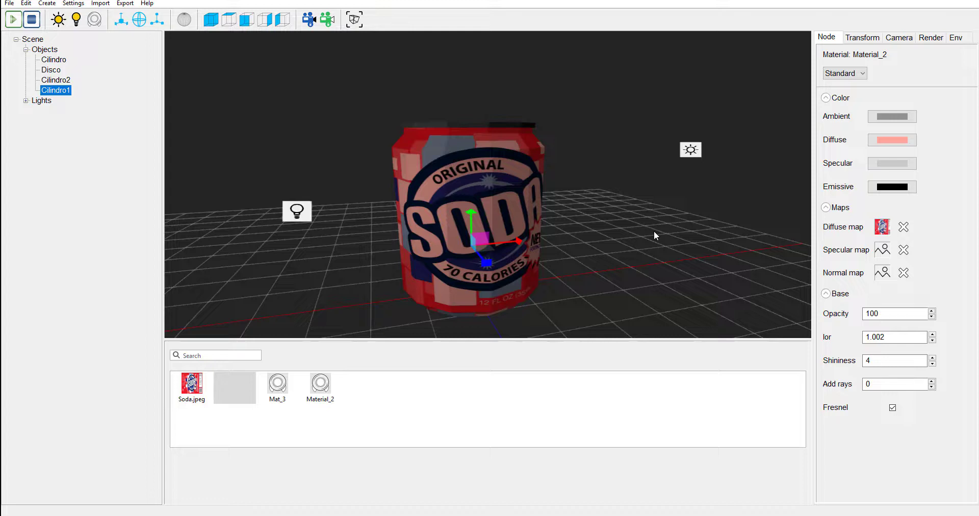
# Set the soda label material's diffuse colour to white, RGB 255, 255, 255, and deselect the can
pyautogui.moveTo(654, 232); pyautogui.dragTo(637, 234, button='middle')
pyautogui.click(899, 141)
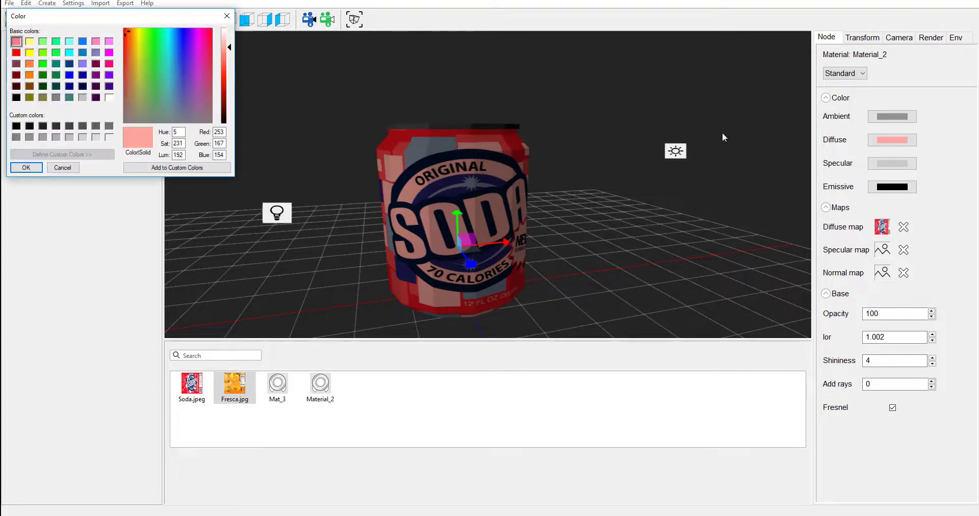
pyautogui.moveTo(229, 49); pyautogui.dragTo(229, 31)
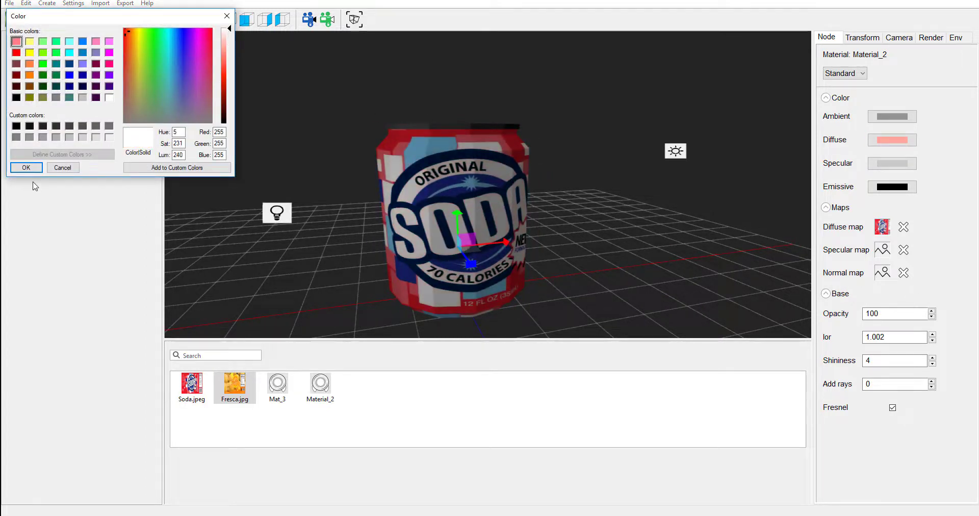
pyautogui.click(26, 167)
pyautogui.moveTo(663, 298); pyautogui.dragTo(398, 300, button='middle')
pyautogui.click(534, 120)
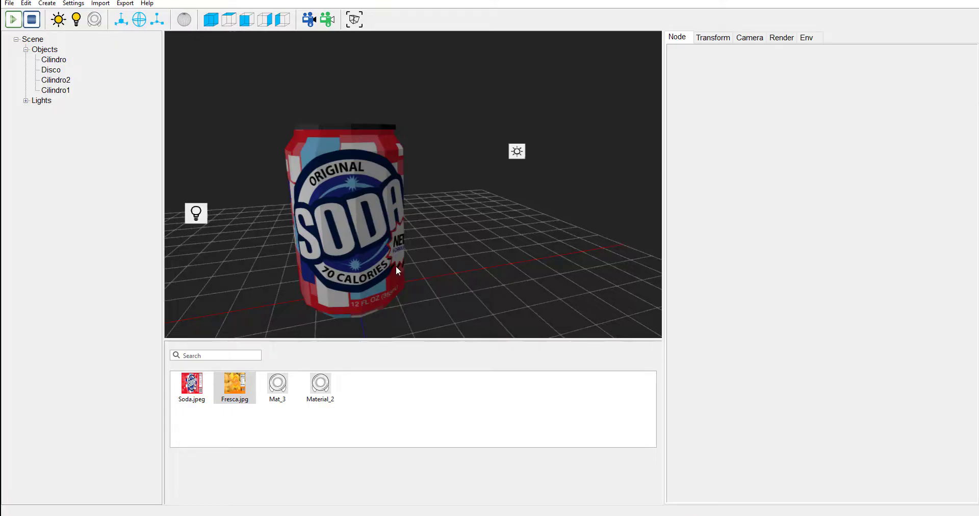
# Set the diffuse colour of material Mat_3 to white, RGB 255, 255, 255, and its shininess to 1
pyautogui.click(281, 401)
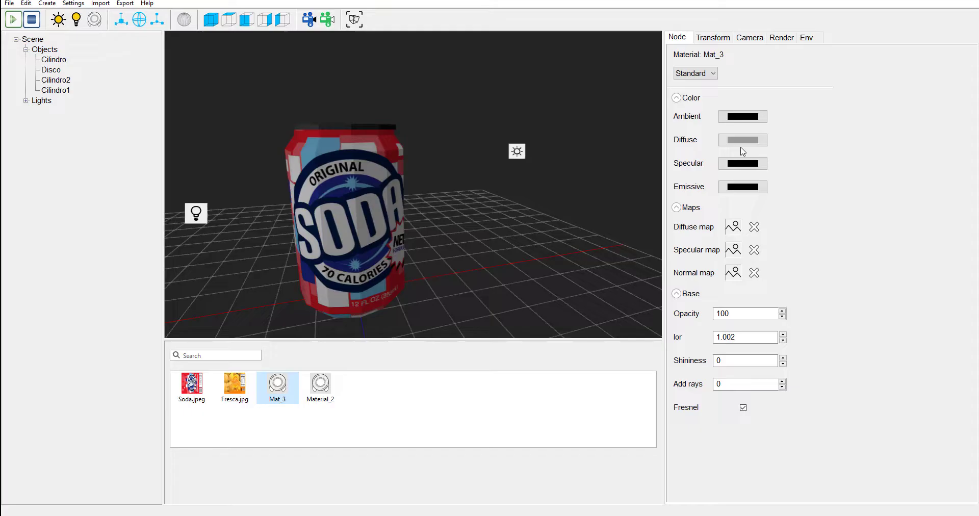
pyautogui.click(747, 141)
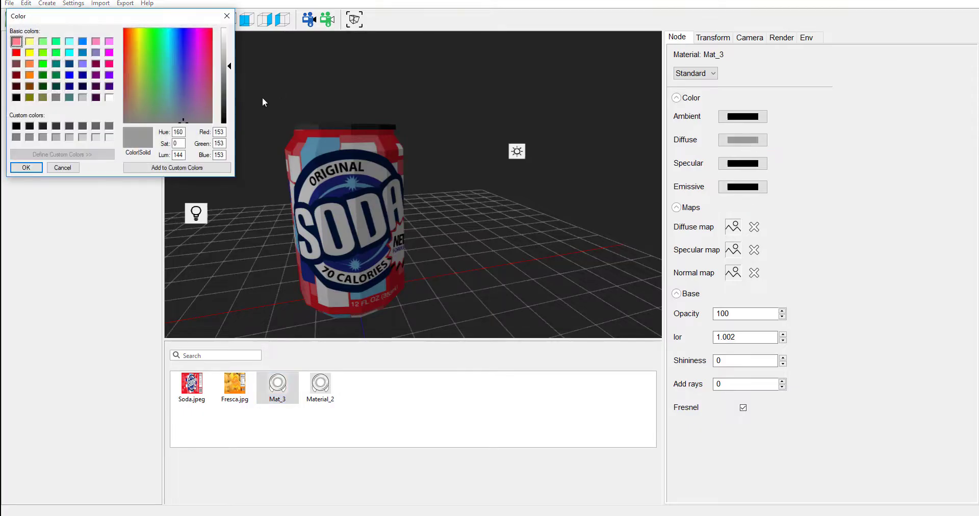
pyautogui.moveTo(226, 66); pyautogui.dragTo(227, 29)
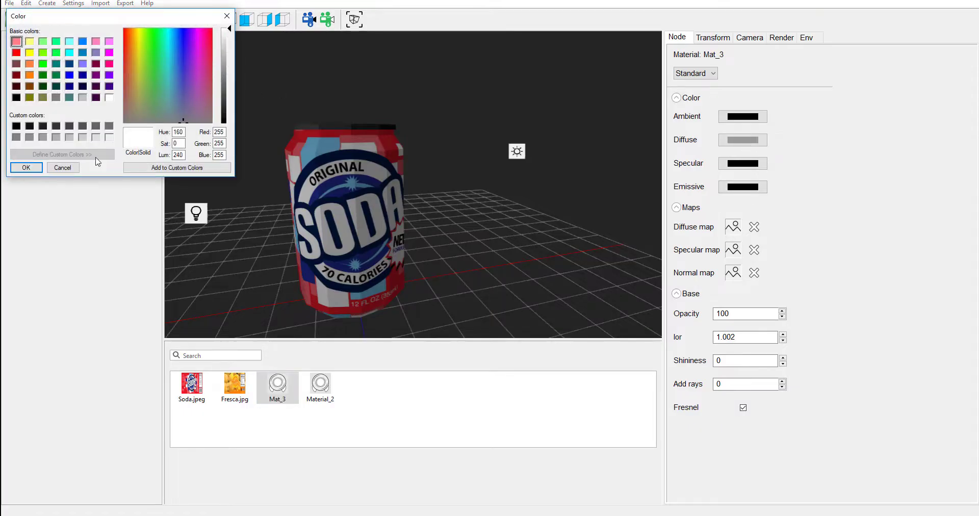
pyautogui.click(25, 166)
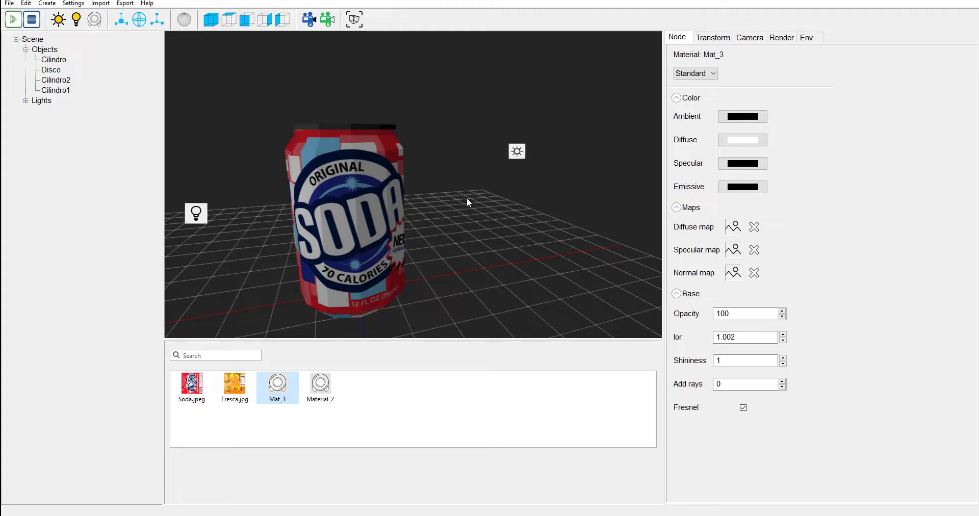
# Examine the can through the preset camera views, including front, top and both sides
pyautogui.click(247, 20)
pyautogui.click(265, 20)
pyautogui.click(281, 20)
pyautogui.click(246, 21)
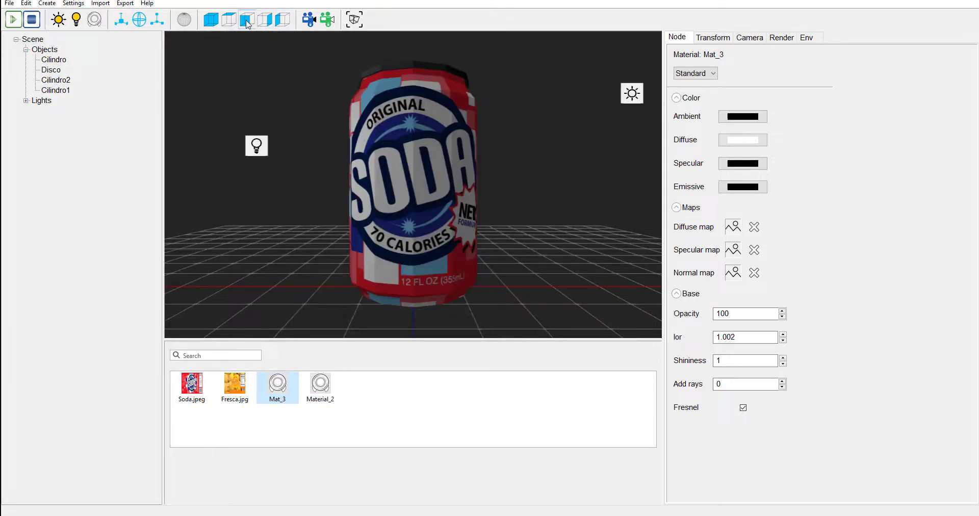
pyautogui.click(232, 21)
pyautogui.click(215, 20)
pyautogui.click(228, 21)
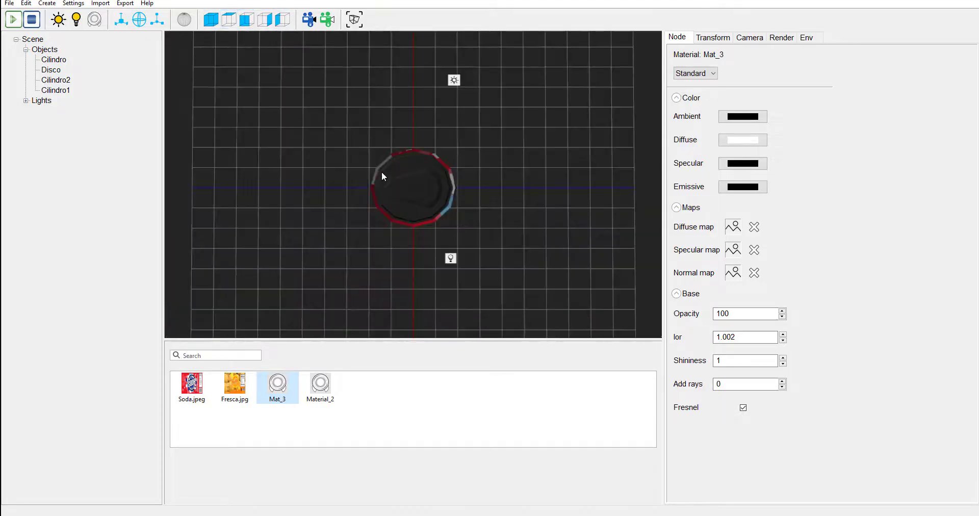
pyautogui.click(406, 150)
pyautogui.click(274, 22)
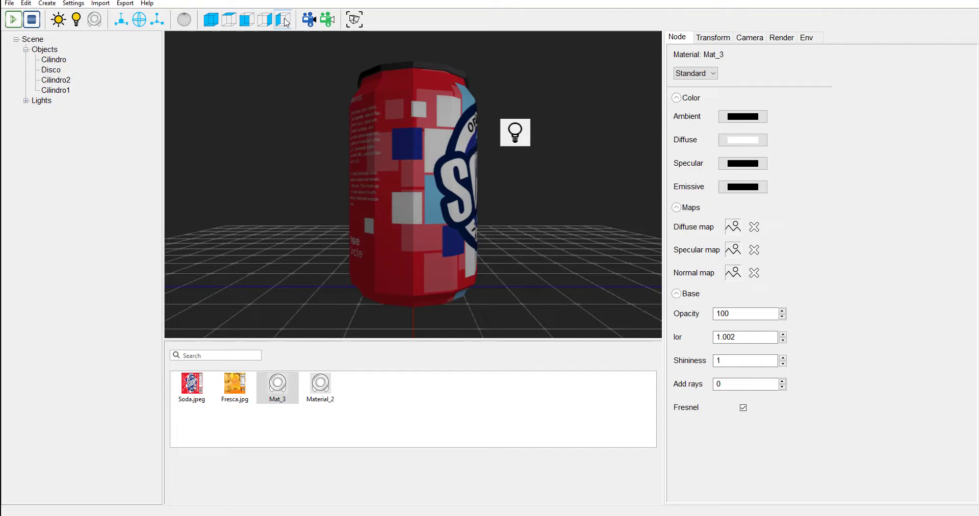
pyautogui.click(204, 21)
pyautogui.click(245, 21)
pyautogui.click(265, 20)
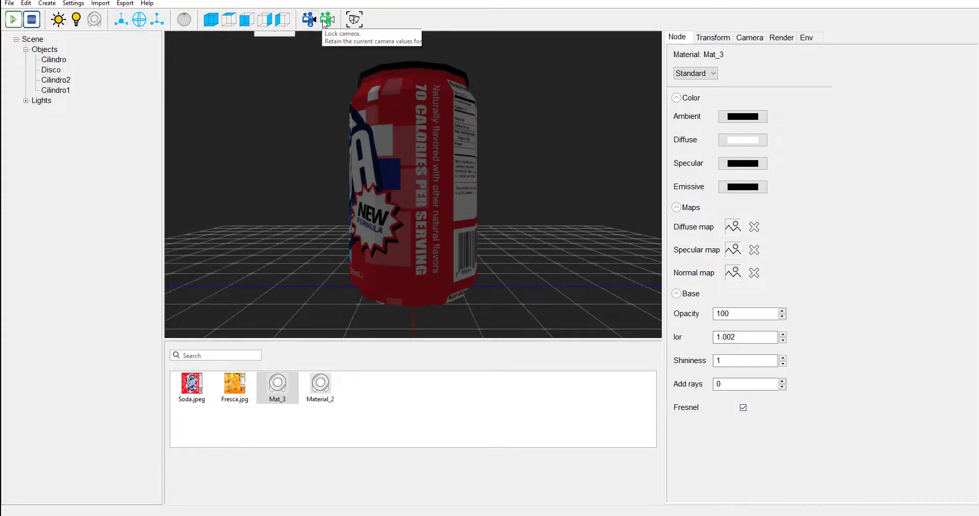
# Select the can's main body and frame the whole can in the viewport
pyautogui.click(432, 60)
pyautogui.click(354, 20)
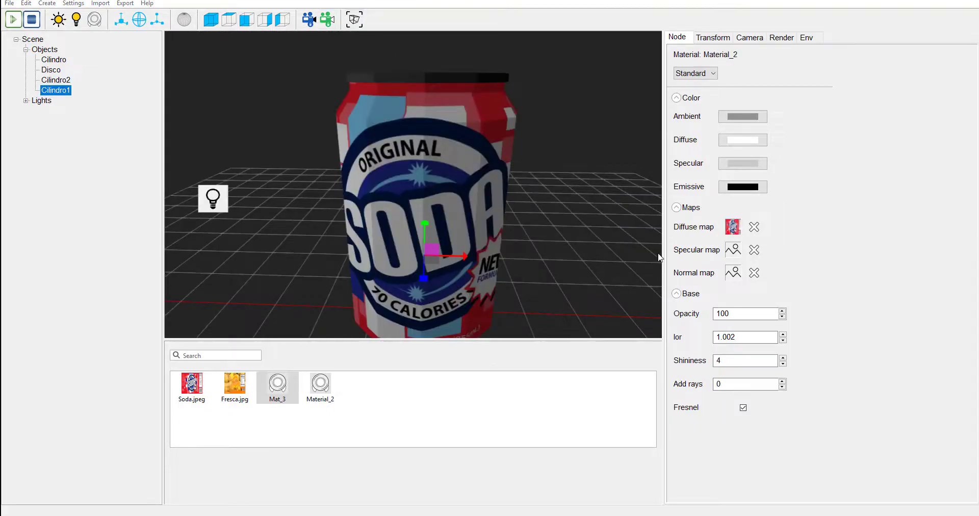
pyautogui.scroll(-2, 452, 227)
pyautogui.scroll(2, 449, 228)
pyautogui.scroll(-2, 442, 240)
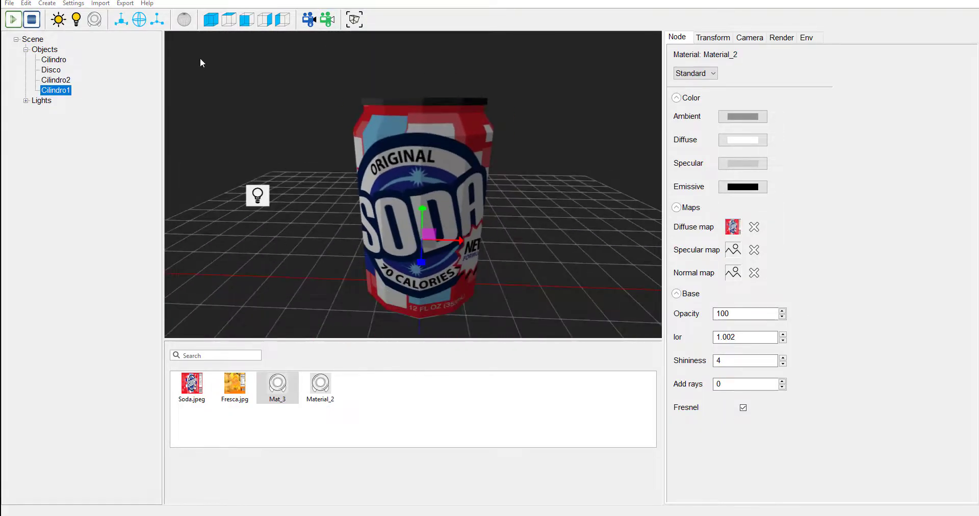
pyautogui.click(186, 26)
pyautogui.moveTo(453, 155); pyautogui.dragTo(451, 153, button='middle')
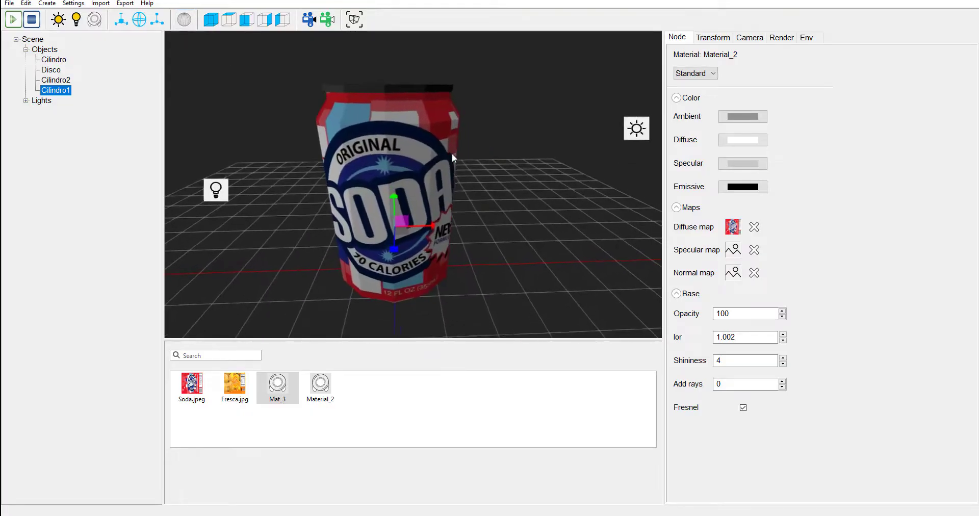
pyautogui.scroll(5, 452, 153)
pyautogui.scroll(-5, 452, 153)
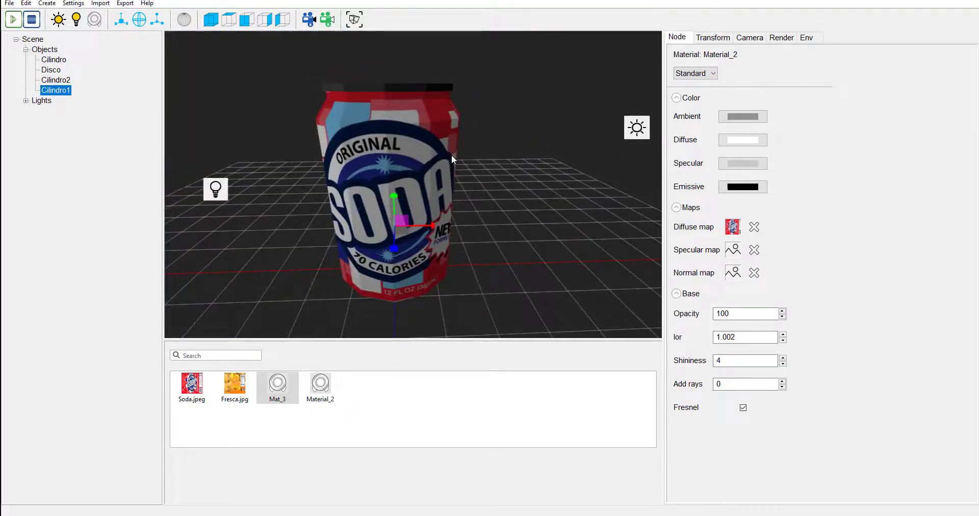
# Start the render in the viewport and inspect the rendered can at different zoom levels
pyautogui.click(14, 20)
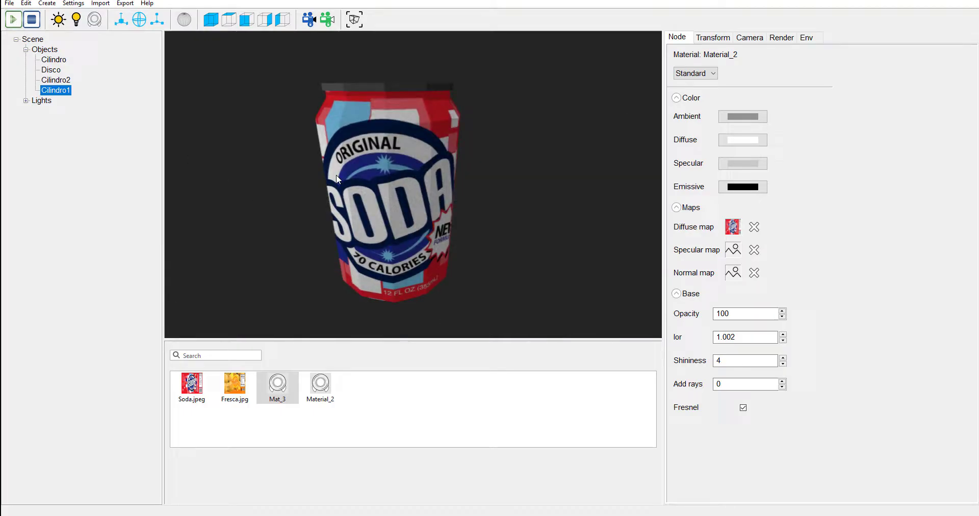
pyautogui.scroll(5, 407, 169)
pyautogui.scroll(-3, 407, 169)
pyautogui.scroll(2, 407, 171)
pyautogui.scroll(-4, 407, 171)
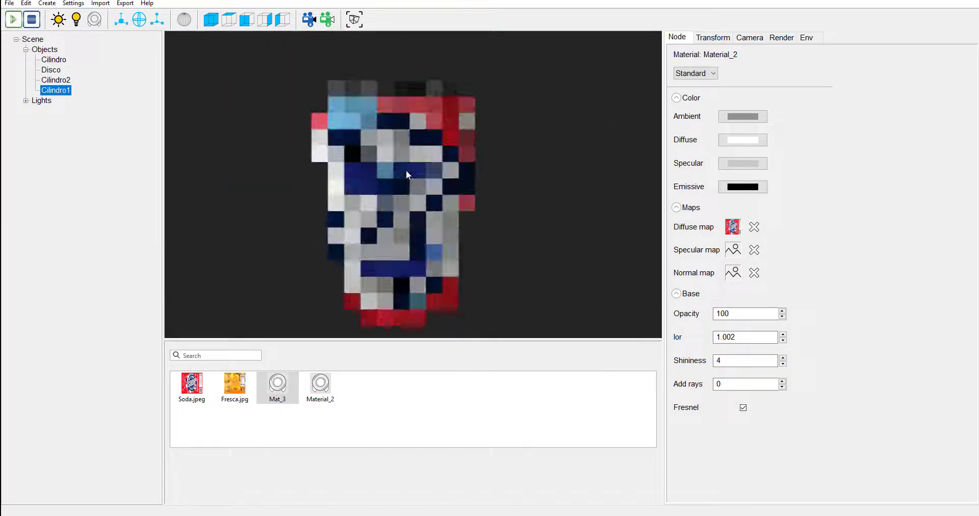
pyautogui.scroll(5, 406, 172)
pyautogui.scroll(-5, 406, 173)
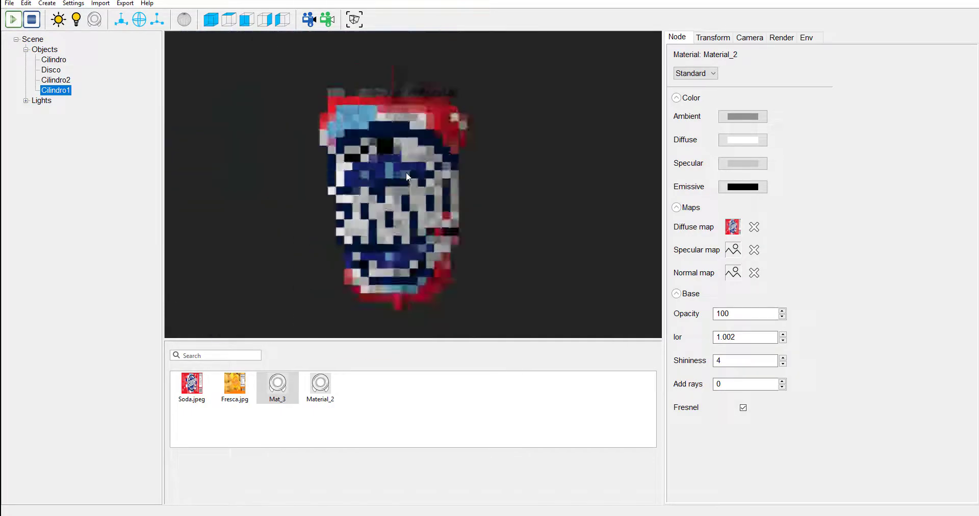
# Switch the render mode to Hybrid and back to CPU
pyautogui.click(782, 38)
pyautogui.click(889, 57)
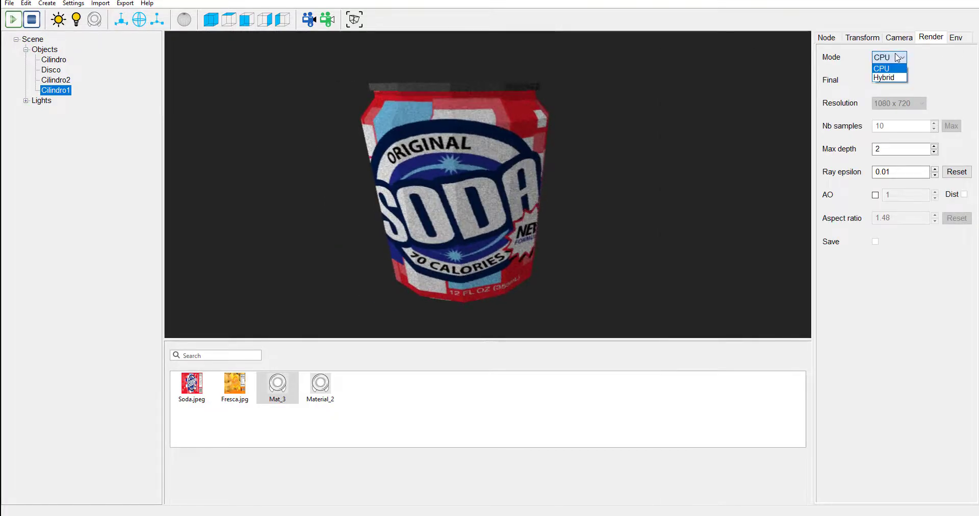
pyautogui.click(892, 79)
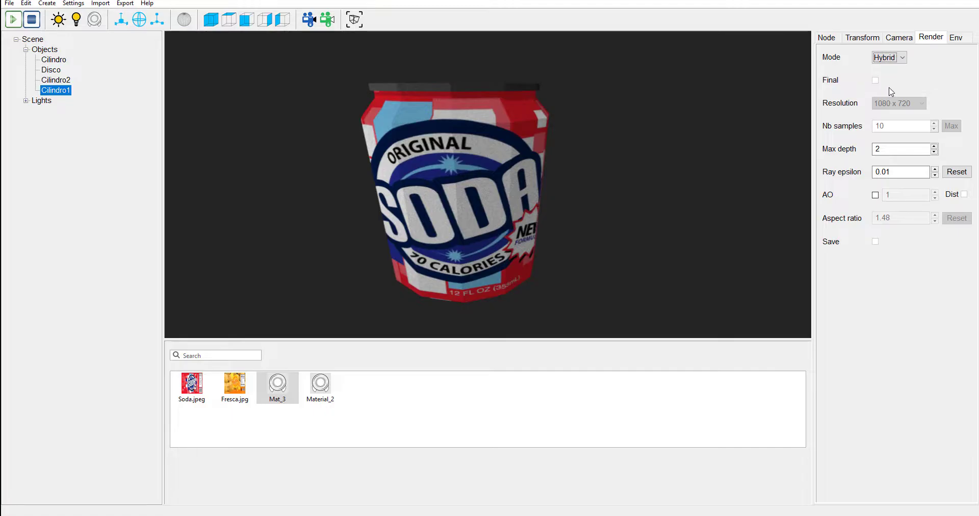
pyautogui.click(890, 58)
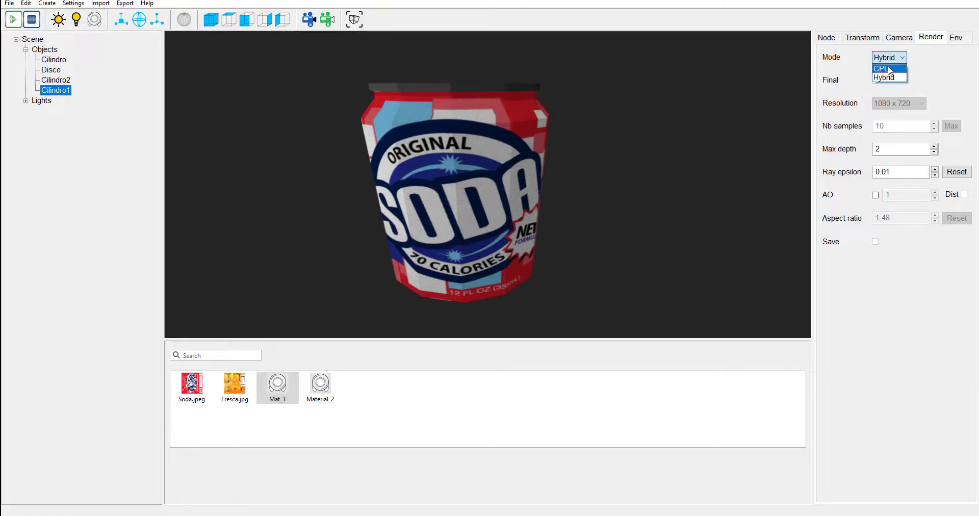
pyautogui.click(888, 75)
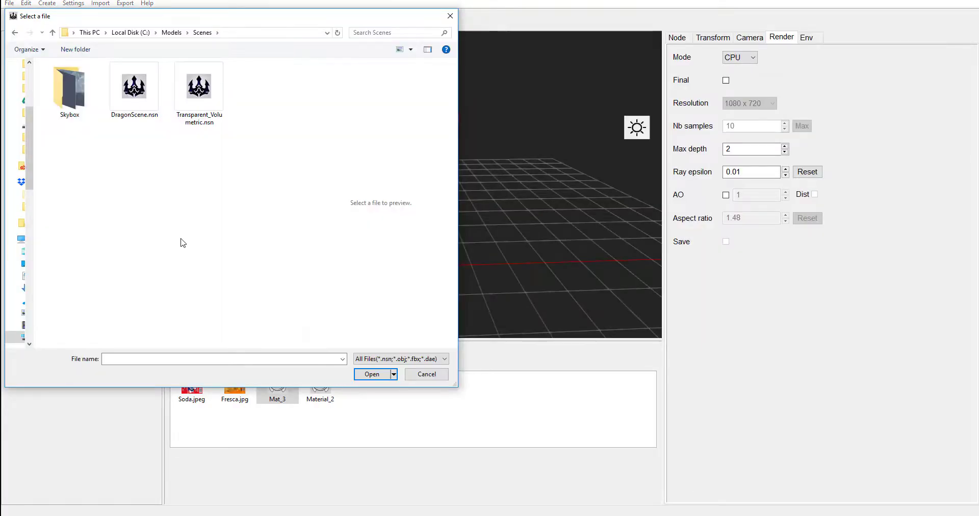
# Open the scene file DragonScene.nsn from the Models > Scenes folder
pyautogui.click(111, 105)
pyautogui.doubleClick(138, 102)
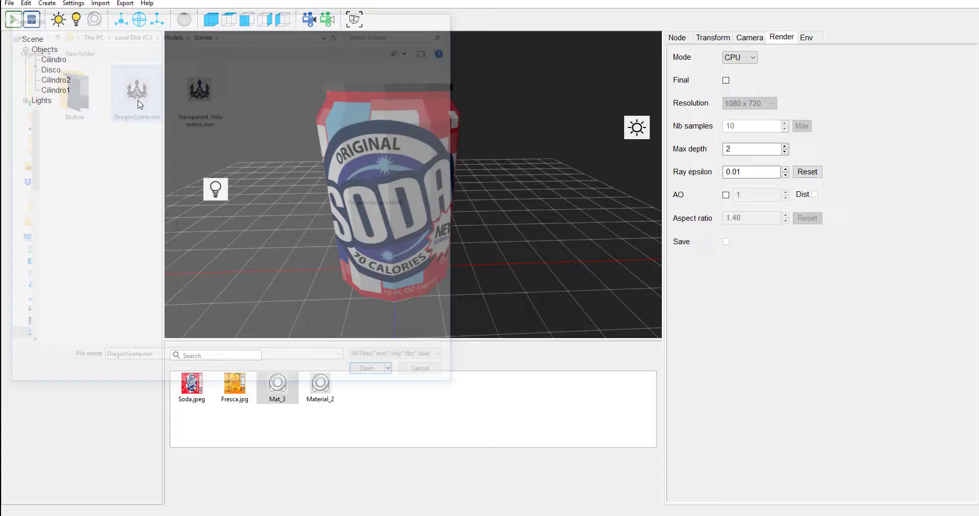
pyautogui.click(516, 256)
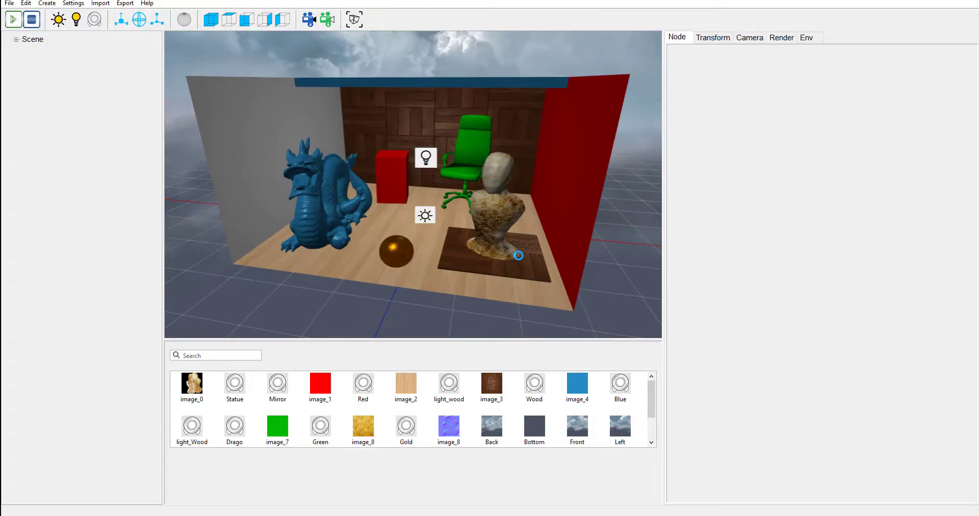
# Examine the room with the dragon, chair and statue, and the cloudy sky surrounding it
pyautogui.moveTo(446, 178); pyautogui.dragTo(414, 179, button='middle')
pyautogui.scroll(3, 413, 176)
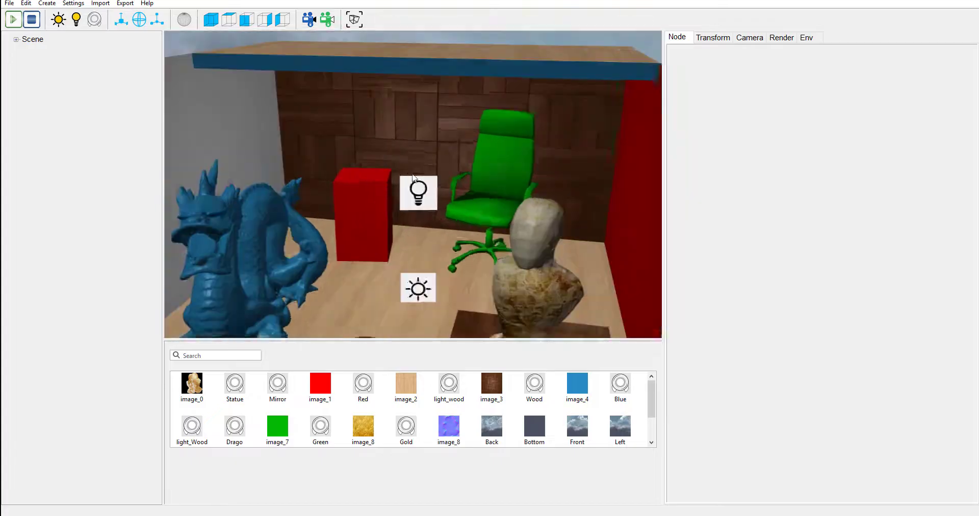
pyautogui.scroll(-3, 412, 175)
pyautogui.moveTo(430, 199); pyautogui.dragTo(202, 173, button='right')
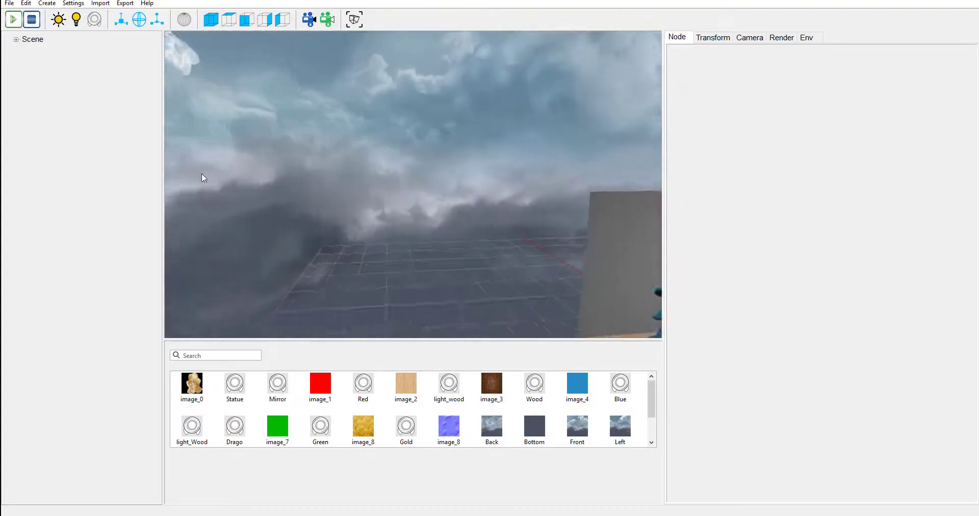
pyautogui.moveTo(202, 178); pyautogui.dragTo(533, 117)
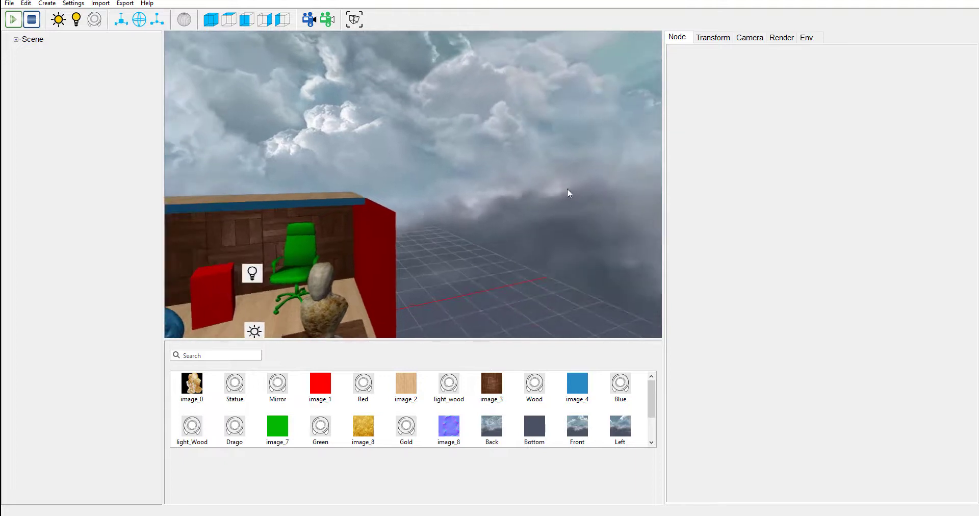
# Show the environment's cube map settings and compare them with the sky around the scene
pyautogui.click(806, 38)
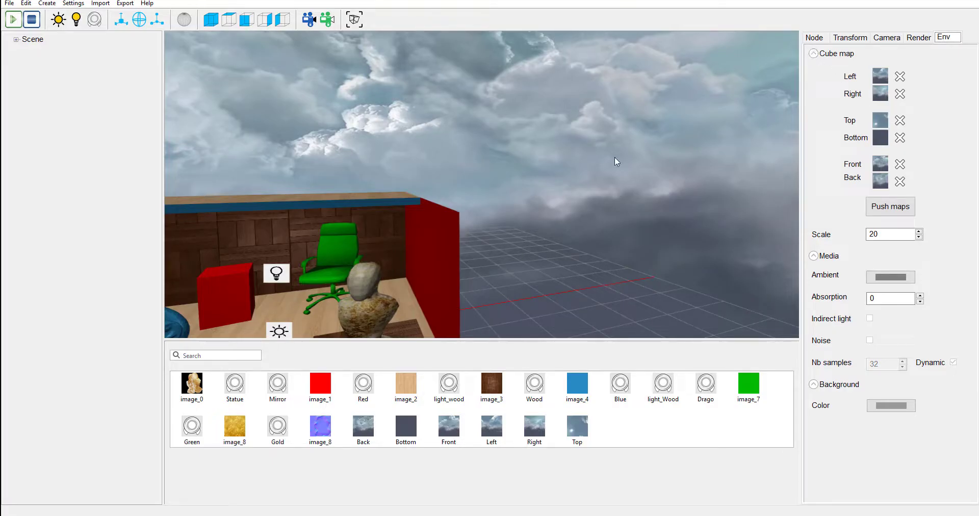
pyautogui.moveTo(614, 157); pyautogui.dragTo(570, 163)
pyautogui.moveTo(569, 161); pyautogui.dragTo(806, 93, button='middle')
pyautogui.moveTo(641, 138); pyautogui.dragTo(592, 200, button='right')
pyautogui.moveTo(593, 204); pyautogui.dragTo(306, 168)
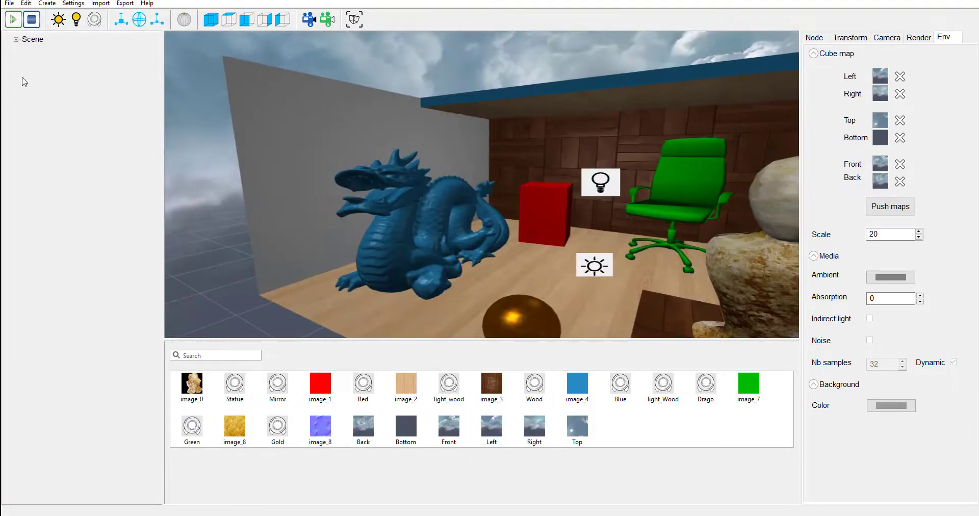
# Start the CPU render of the dragon scene and inspect it at different distances
pyautogui.click(14, 20)
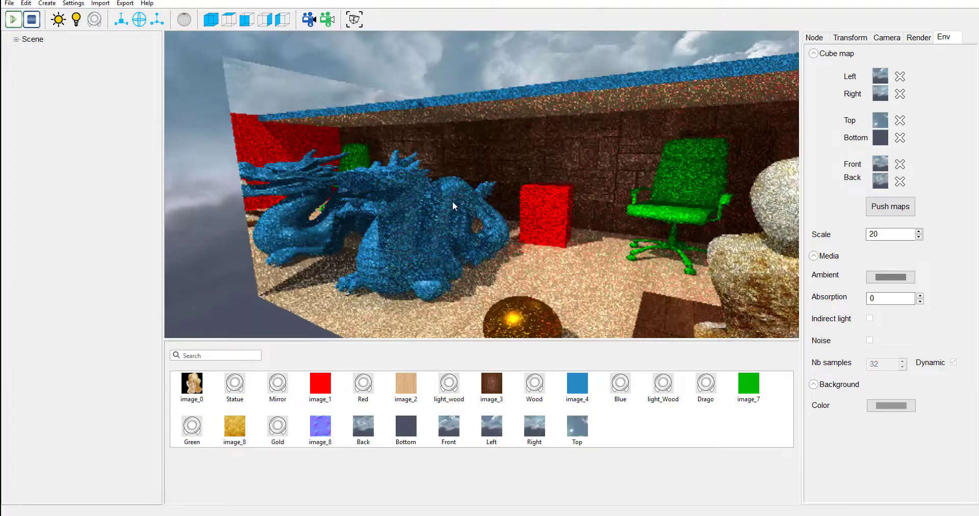
pyautogui.moveTo(486, 210)
pyautogui.mouseDown()
pyautogui.moveTo(446, 189)
pyautogui.moveTo(542, 178)
pyautogui.moveTo(387, 163)
pyautogui.mouseUp()
pyautogui.scroll(3, 542, 179)
pyautogui.scroll(-3, 543, 178)
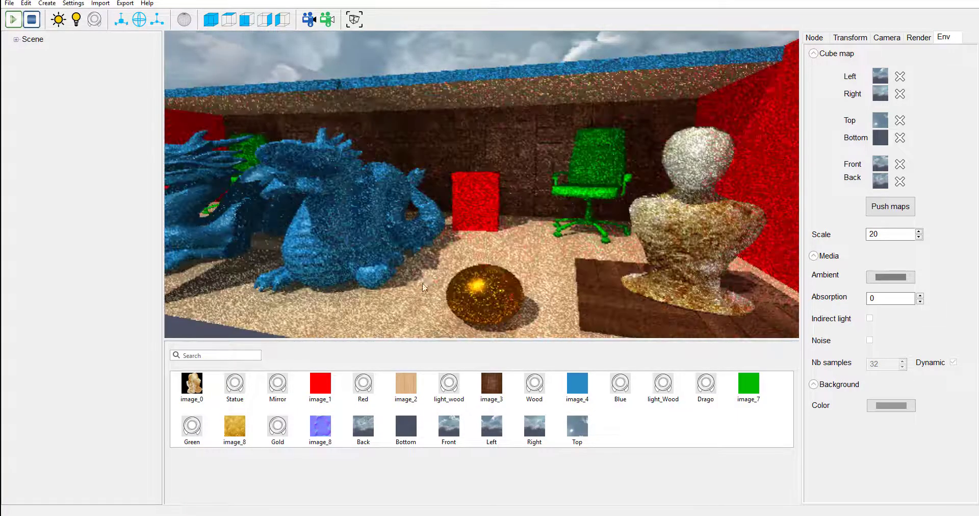
pyautogui.scroll(5, 536, 255)
pyautogui.scroll(-5, 535, 254)
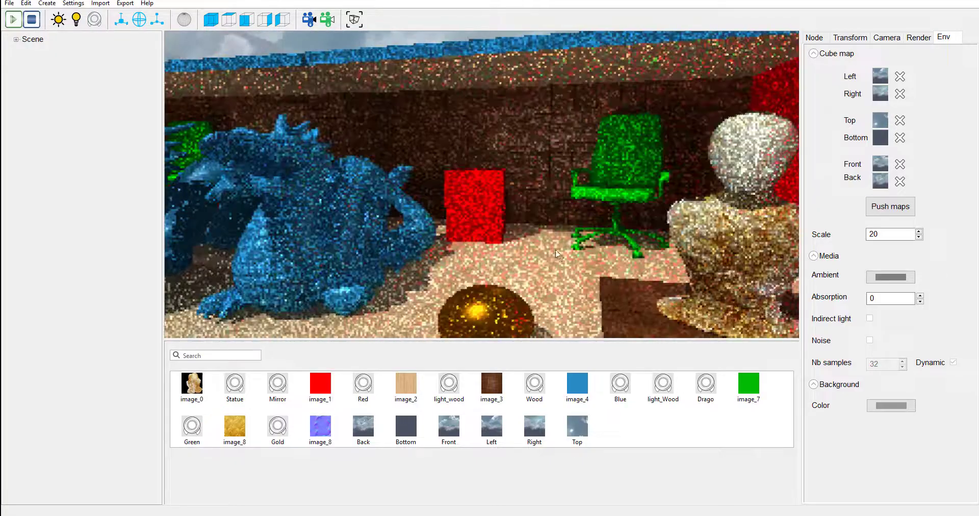
pyautogui.scroll(-5, 561, 258)
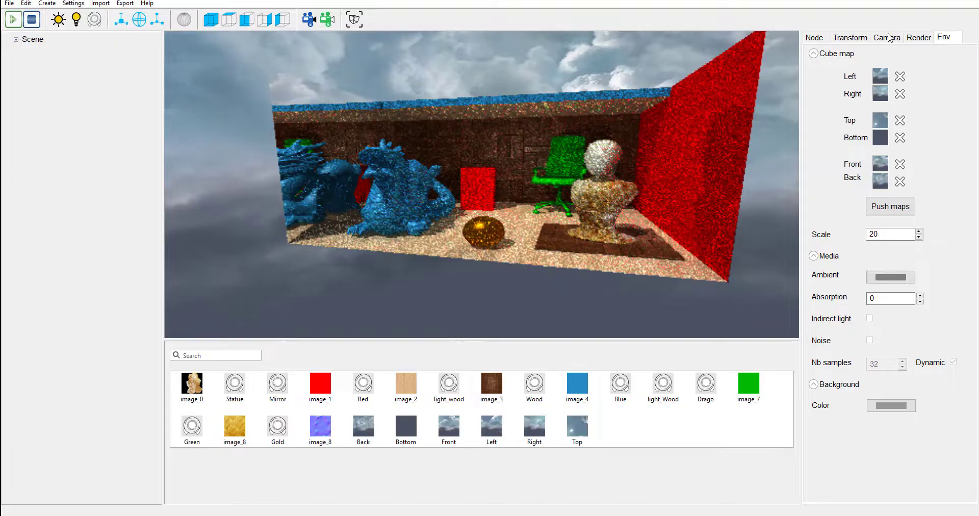
# Set the render mode to Hybrid and check the running render from another angle and distance
pyautogui.click(918, 38)
pyautogui.click(898, 57)
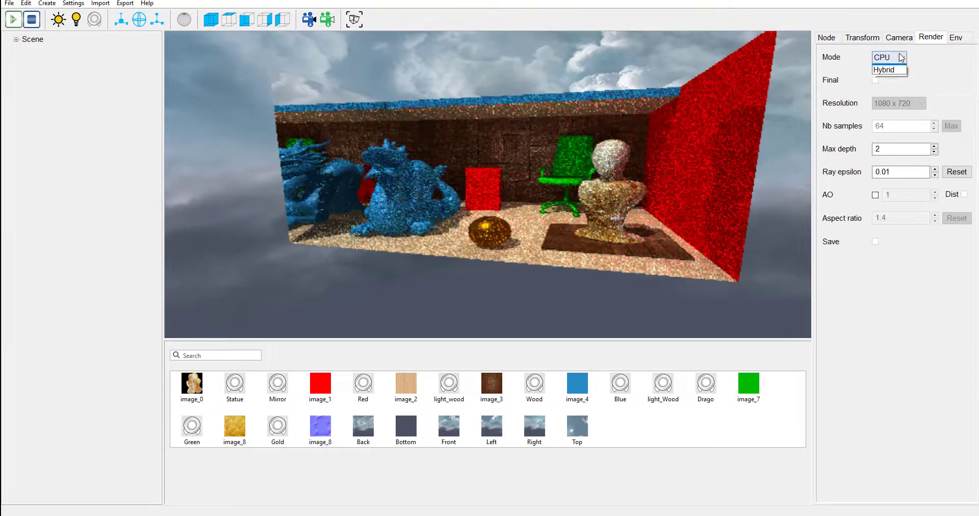
pyautogui.click(887, 69)
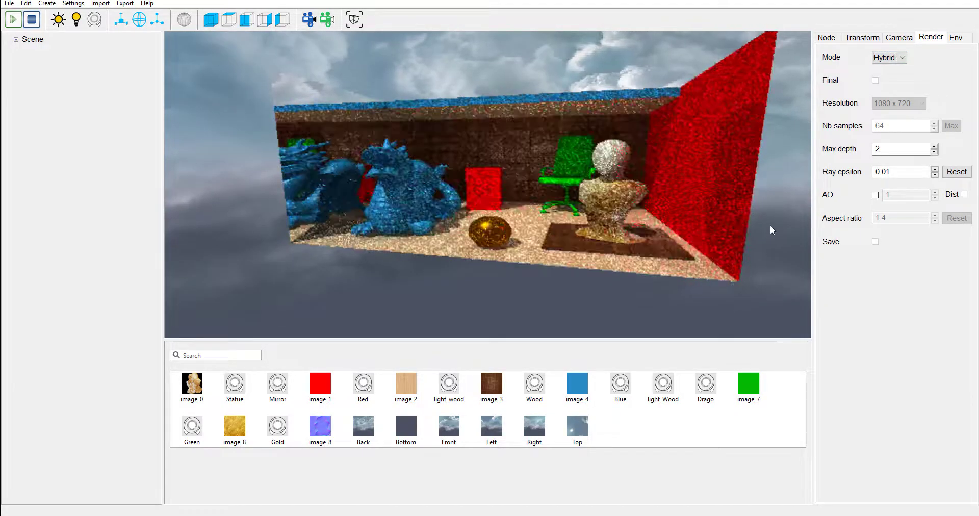
pyautogui.moveTo(778, 188); pyautogui.dragTo(646, 231)
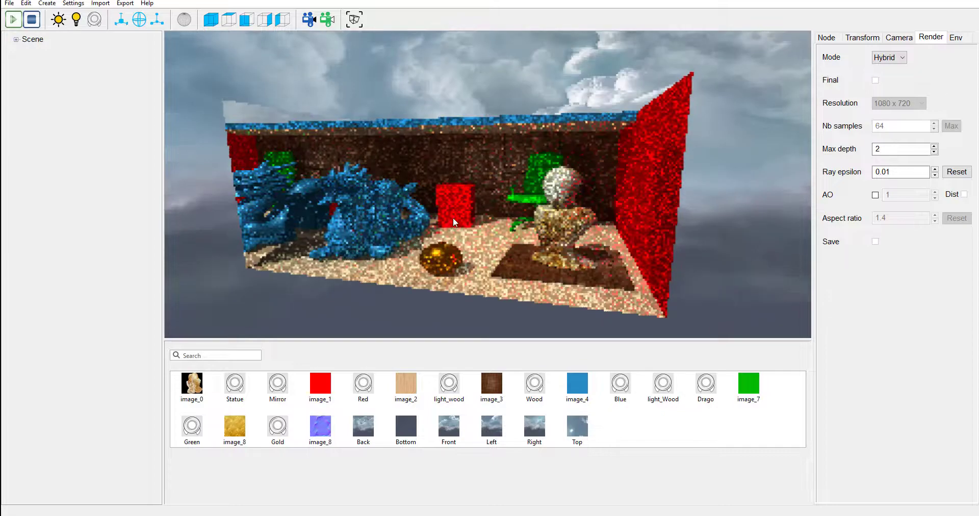
pyautogui.scroll(3, 451, 226)
pyautogui.scroll(-3, 452, 227)
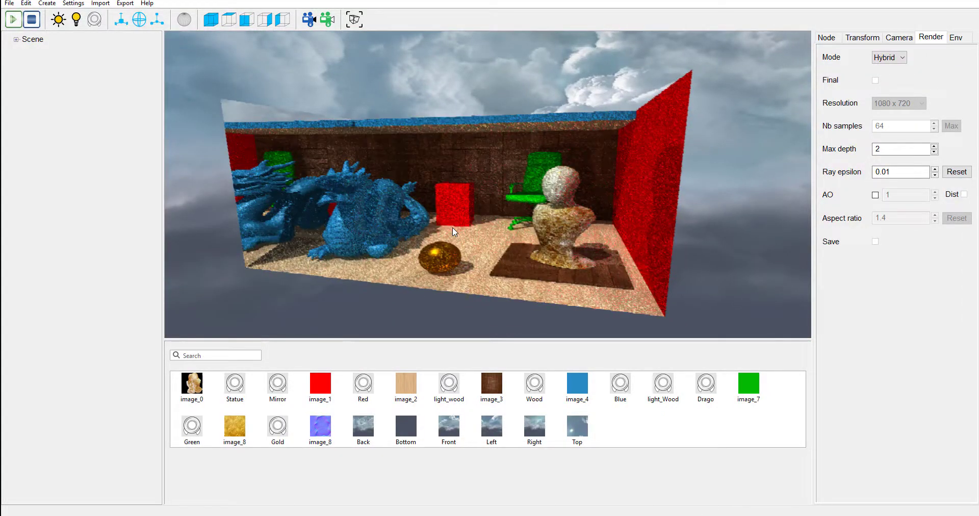
# Inspect the rendered dragon and its mirror reflection up close and from farther away
pyautogui.moveTo(356, 231); pyautogui.dragTo(428, 227)
pyautogui.scroll(3, 501, 179)
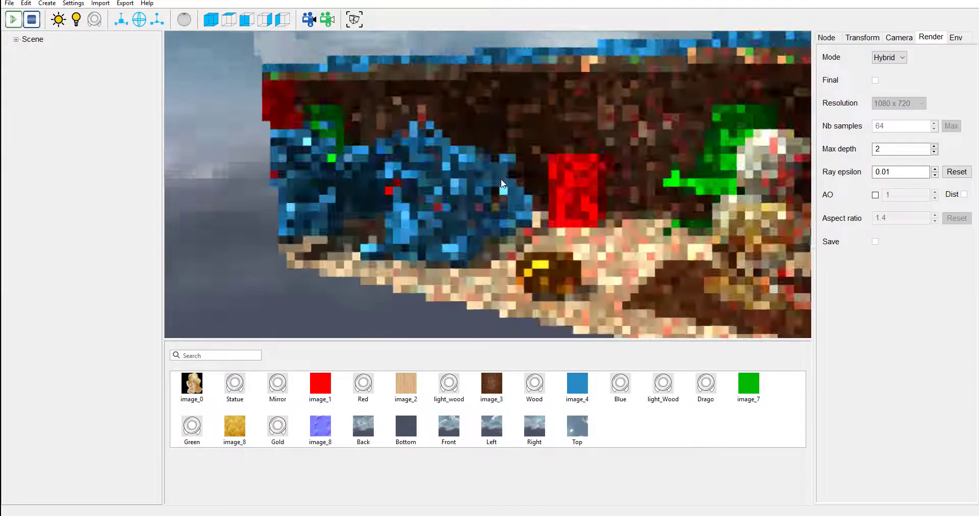
pyautogui.scroll(3, 501, 180)
pyautogui.moveTo(500, 179); pyautogui.dragTo(431, 202)
pyautogui.moveTo(431, 202); pyautogui.dragTo(457, 229, button='middle')
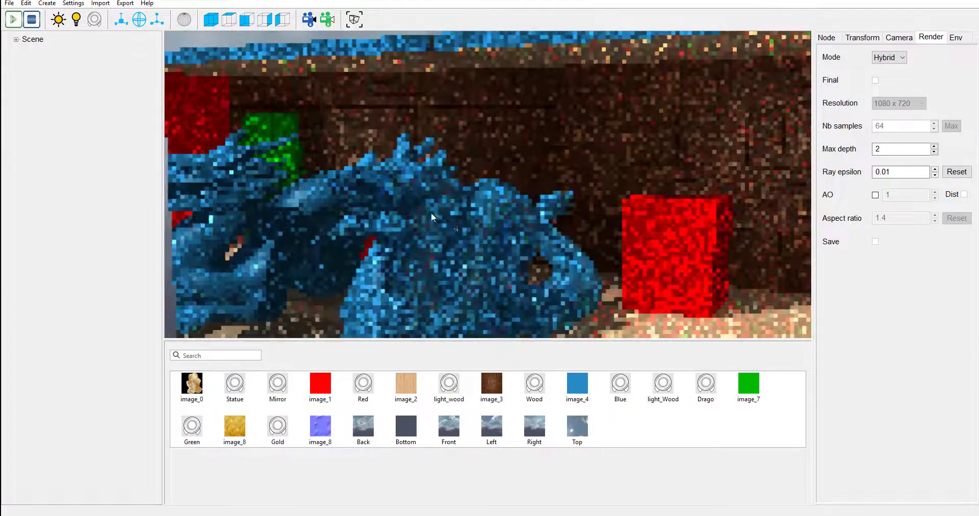
pyautogui.scroll(-3, 480, 161)
pyautogui.scroll(5, 475, 186)
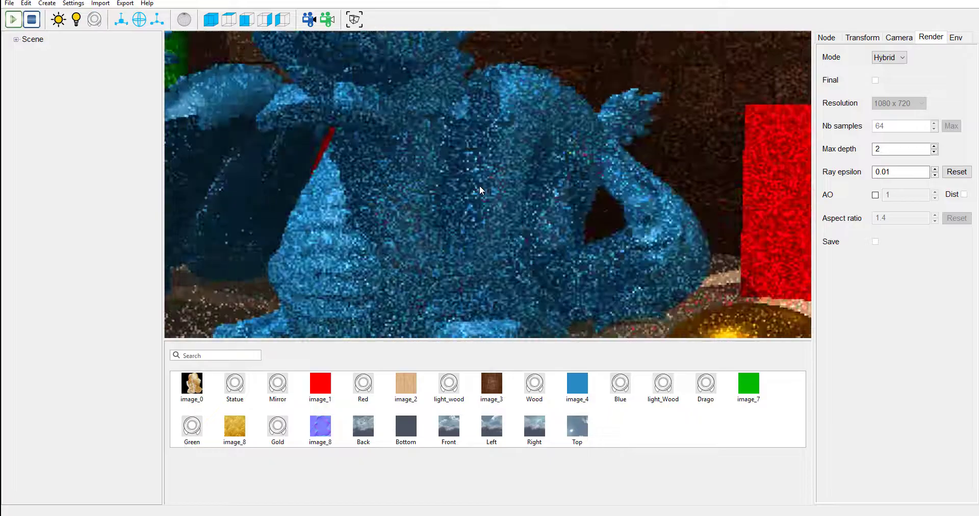
pyautogui.scroll(-5, 481, 185)
pyautogui.scroll(3, 483, 185)
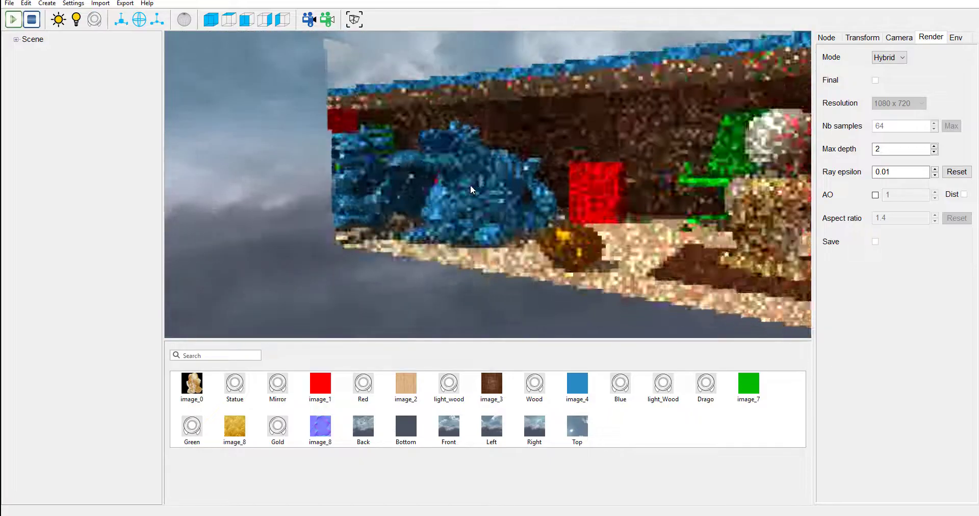
# Select the dragon in the rendered view, centre the view on it and look at it closely
pyautogui.click(469, 191)
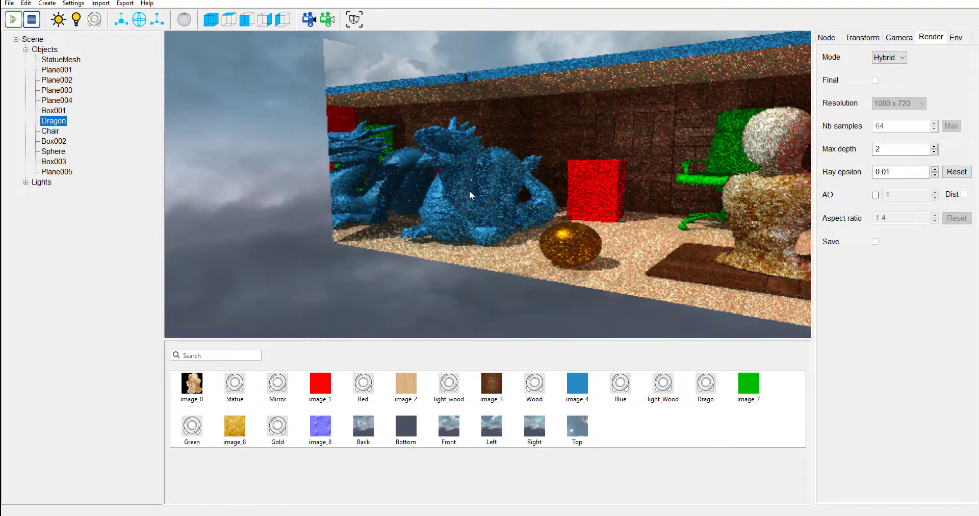
pyautogui.click(355, 20)
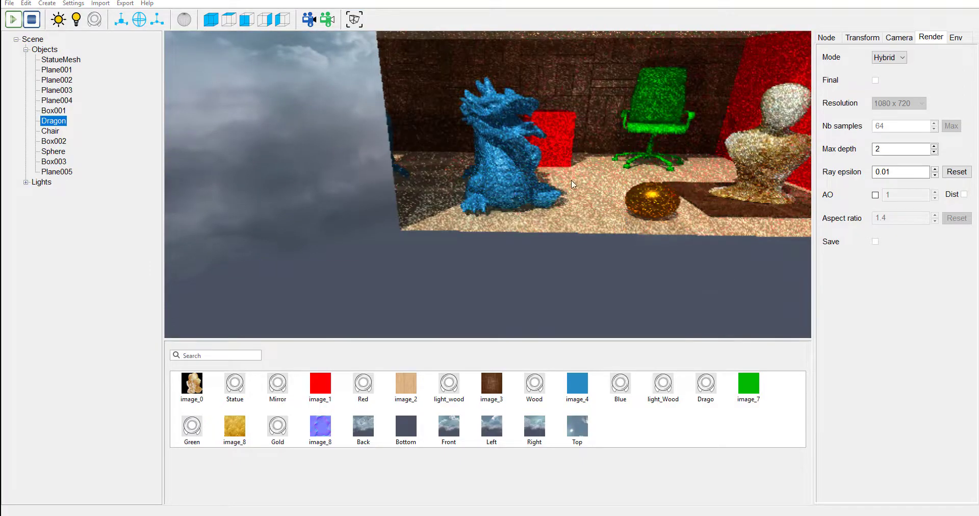
pyautogui.moveTo(571, 180); pyautogui.dragTo(543, 238, button='middle')
pyautogui.scroll(3, 543, 237)
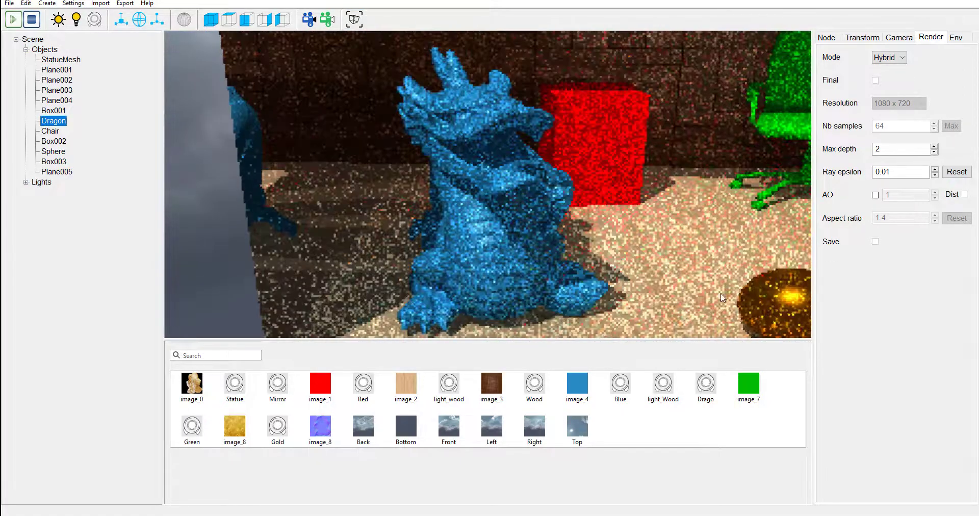
# Select the golden sphere, centre the view on it and examine the surrounding scene
pyautogui.click(779, 311)
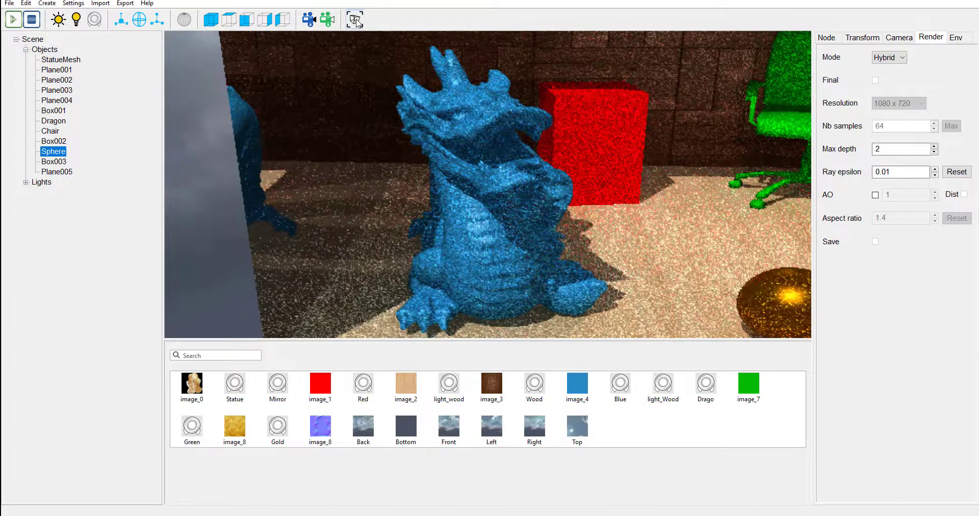
pyautogui.click(354, 19)
pyautogui.moveTo(537, 186); pyautogui.dragTo(570, 268, button='middle')
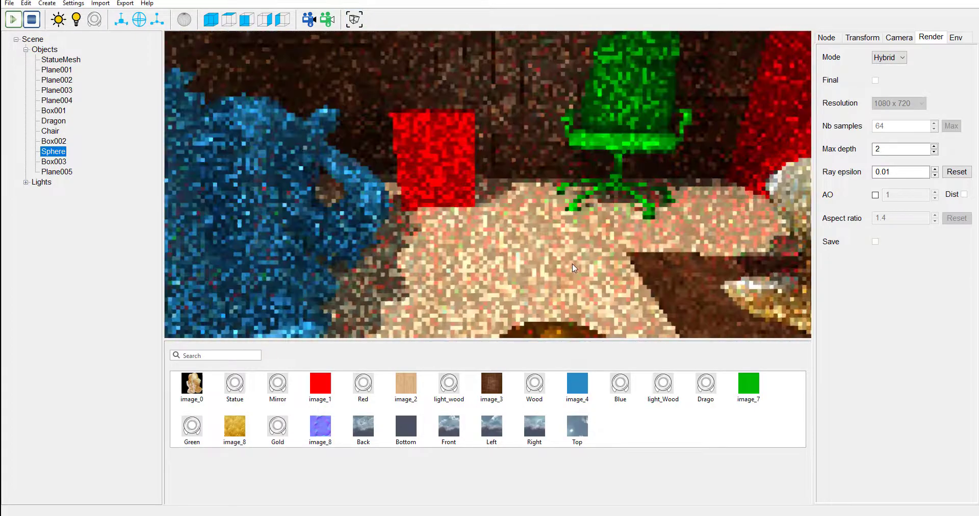
pyautogui.scroll(-2, 571, 265)
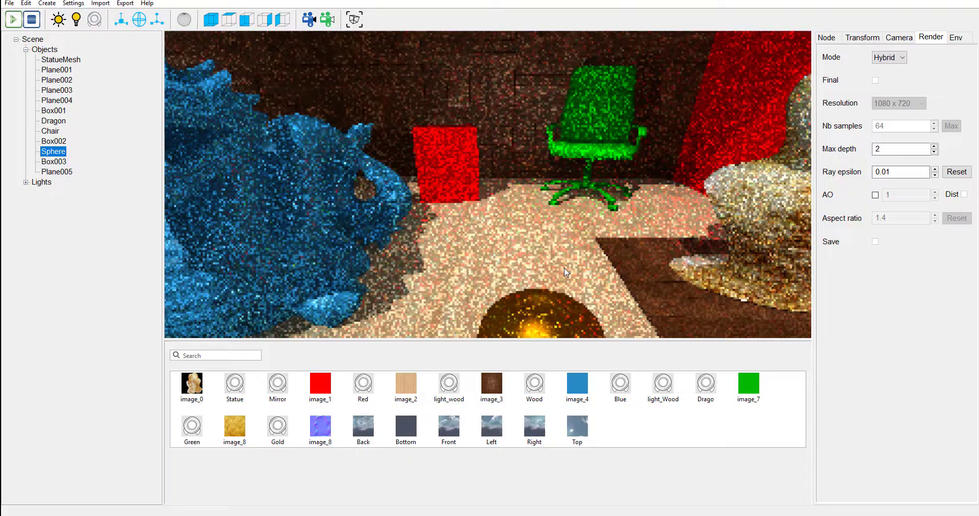
pyautogui.scroll(-5, 546, 259)
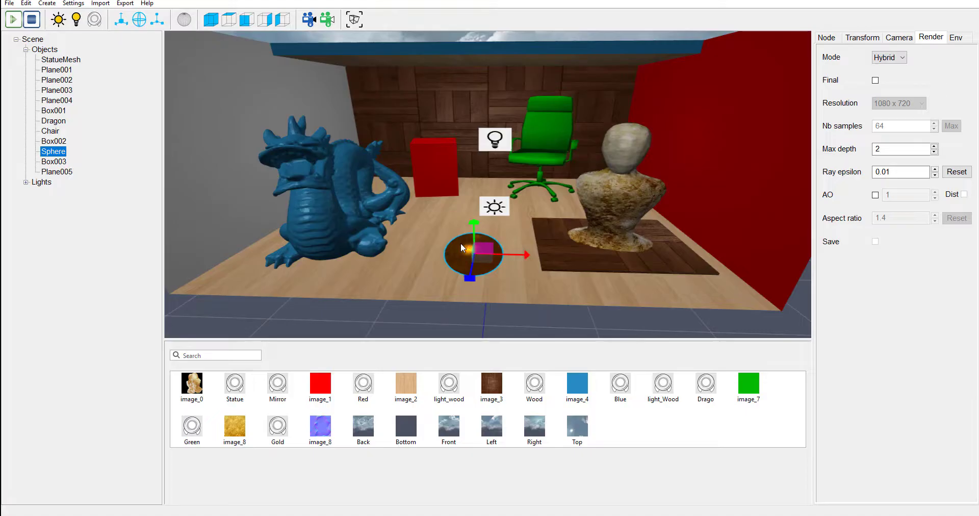
# Change the selected sphere's transform gizmo to rotation and finally to scaling
pyautogui.press('r')
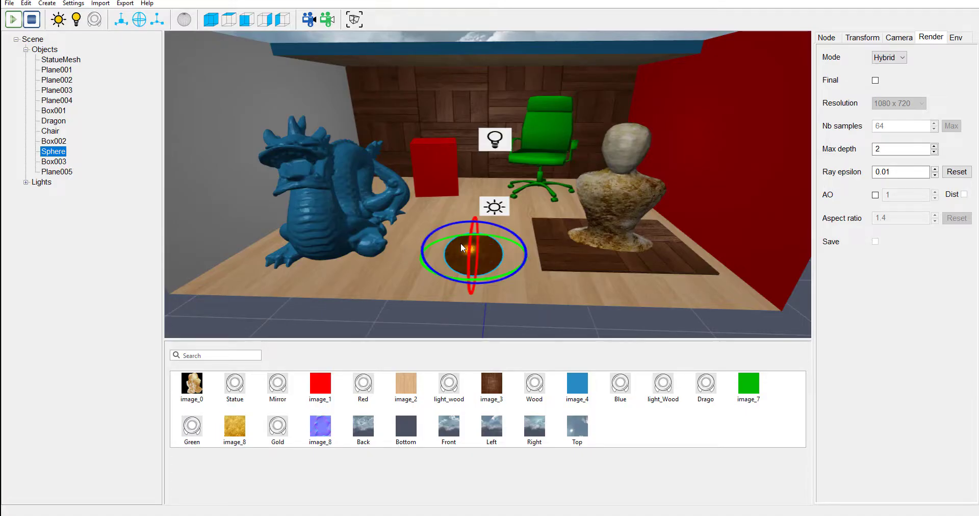
pyautogui.press('s')
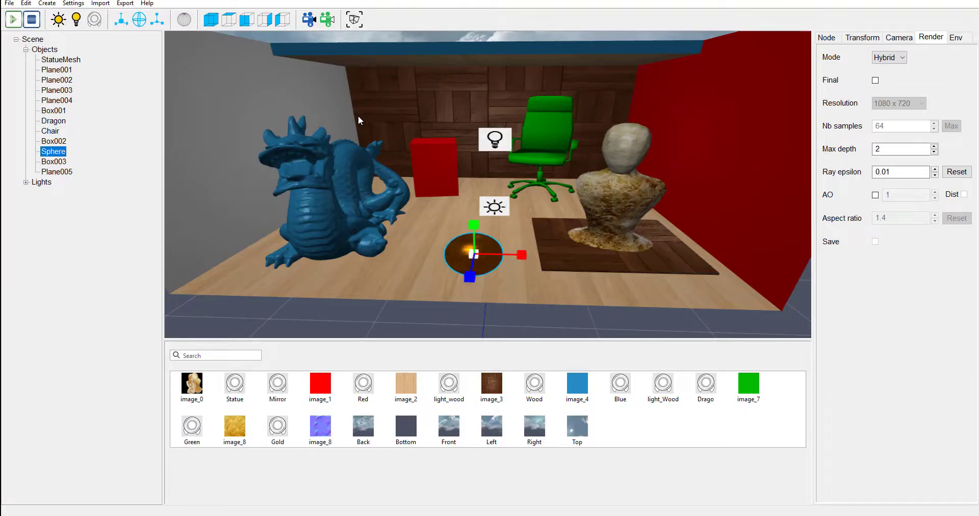
# Toggle the viewport render on and off, leaving it off, and view the scene from the side
pyautogui.press('space')
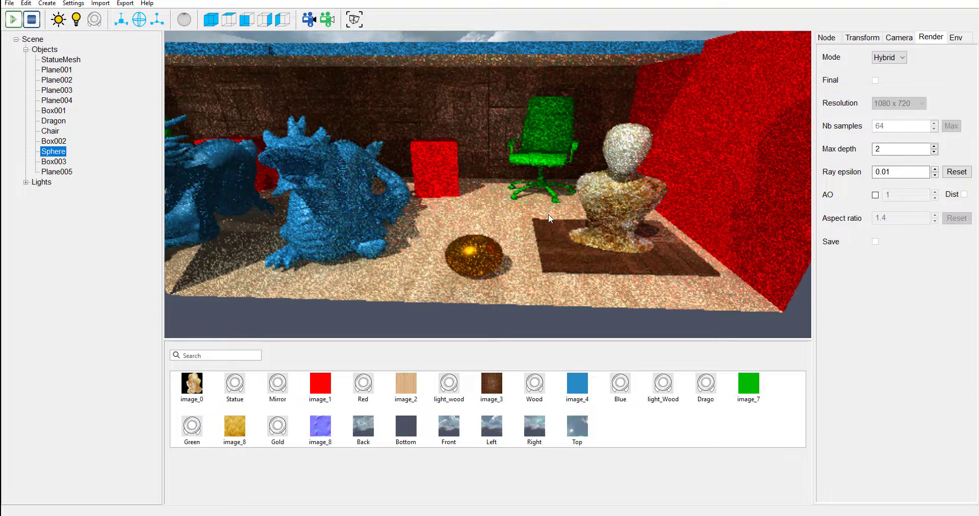
pyautogui.press('space')
pyautogui.press('space')
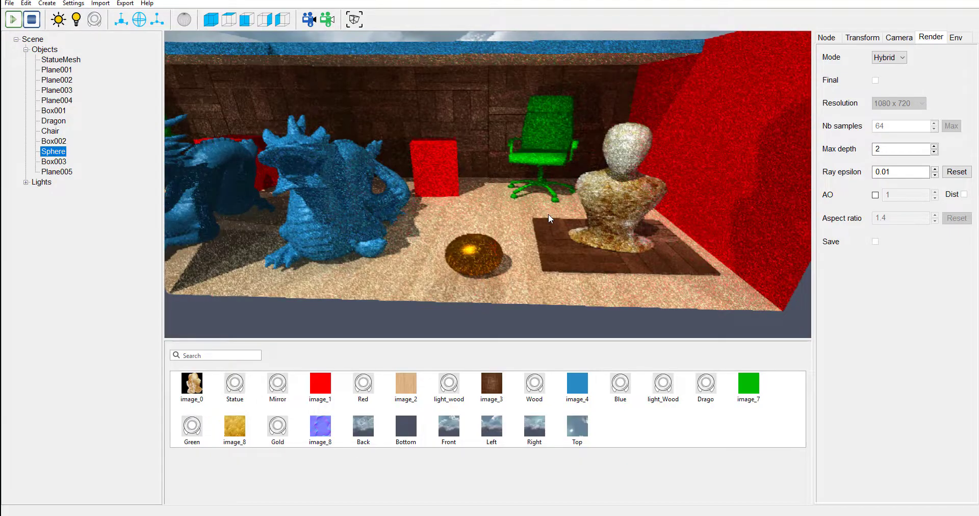
pyautogui.click(549, 214)
pyautogui.moveTo(523, 265); pyautogui.dragTo(625, 270, button='middle')
pyautogui.moveTo(626, 274); pyautogui.dragTo(563, 292)
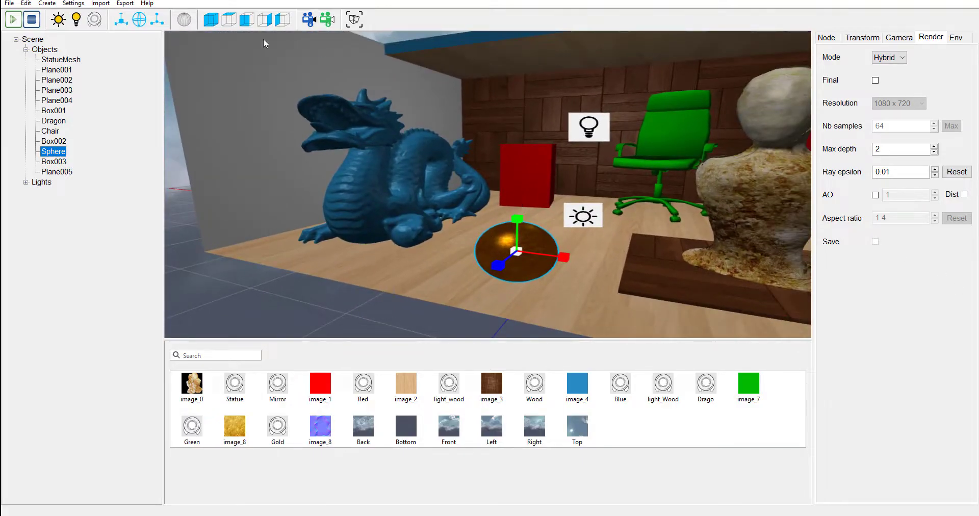
# Start the interactive render, look closer at the golden sphere and bring up the environment's cube map and media settings
pyautogui.click(13, 19)
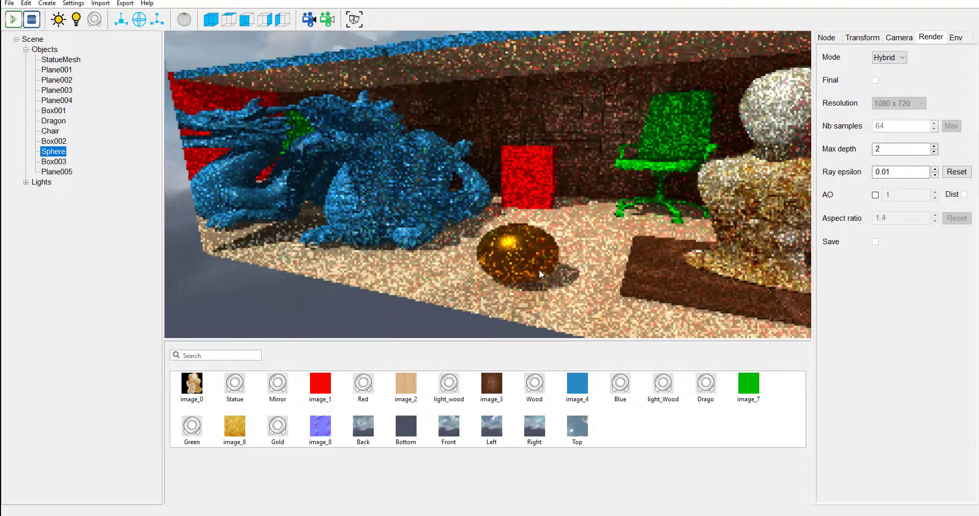
pyautogui.scroll(5, 561, 271)
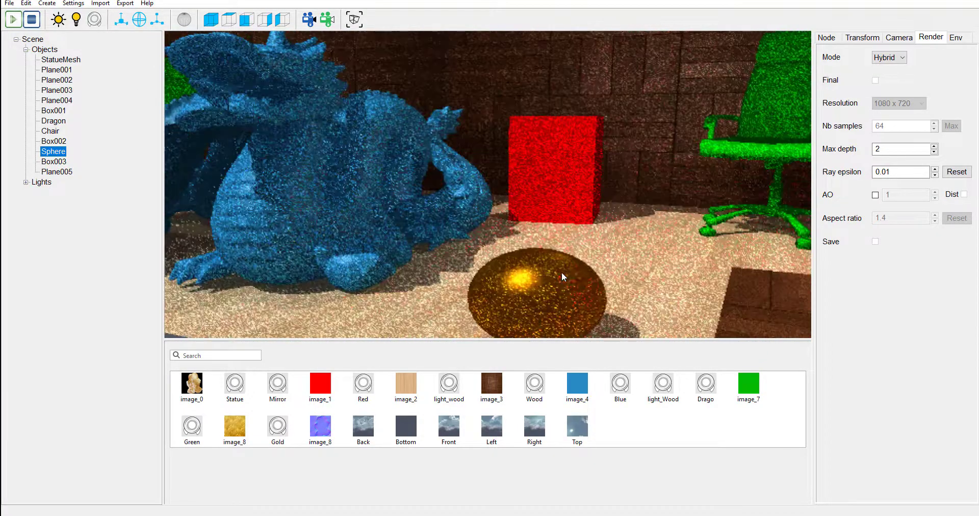
pyautogui.click(961, 37)
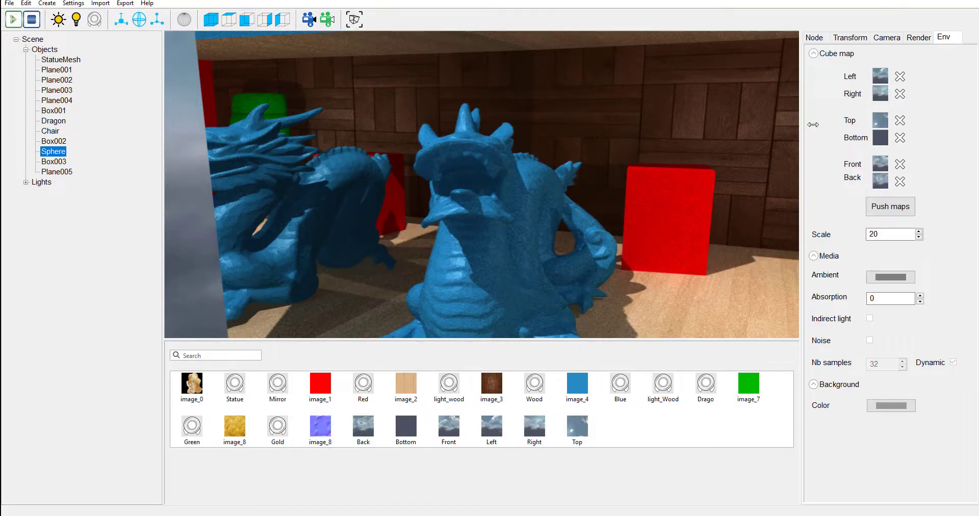
pyautogui.click(125, 5)
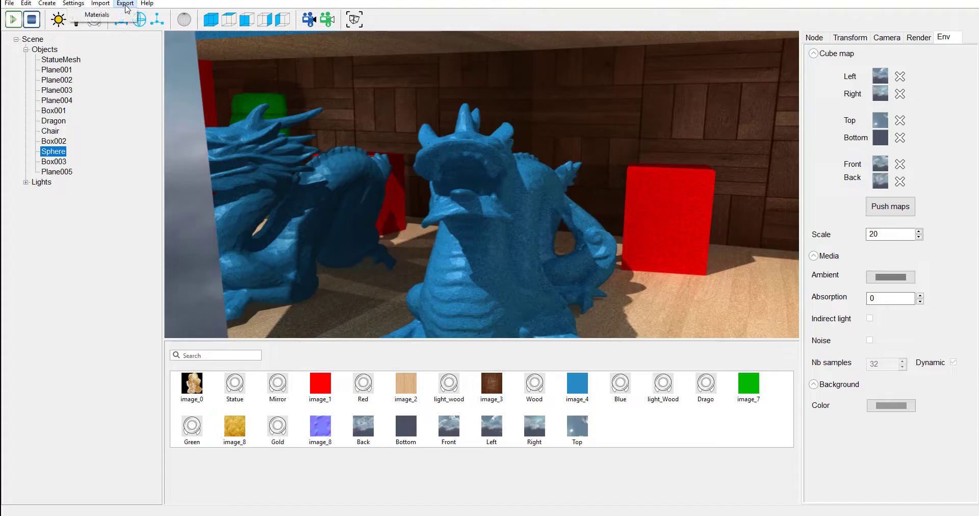
pyautogui.click(108, 95)
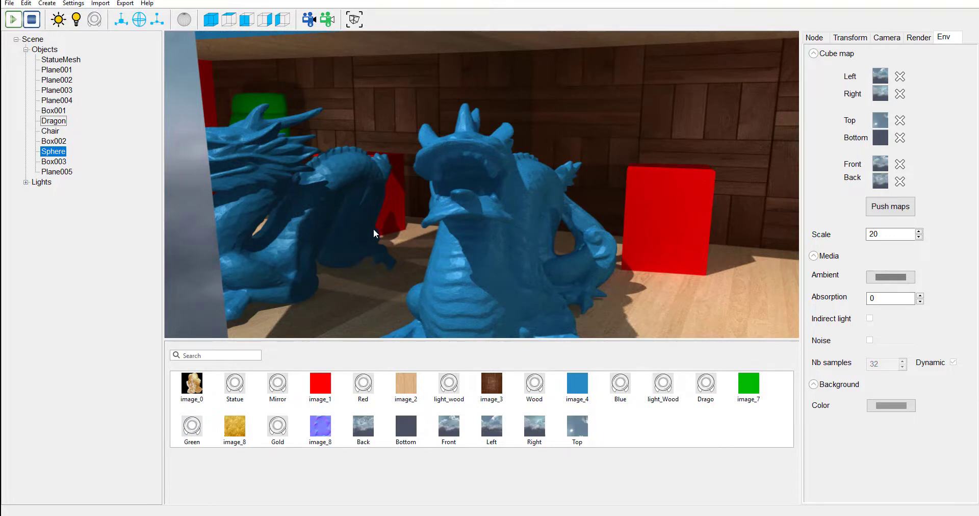
# Look closely at the dragon in the rendered view and bring the statue beside the chair into view
pyautogui.moveTo(374, 229); pyautogui.dragTo(539, 198)
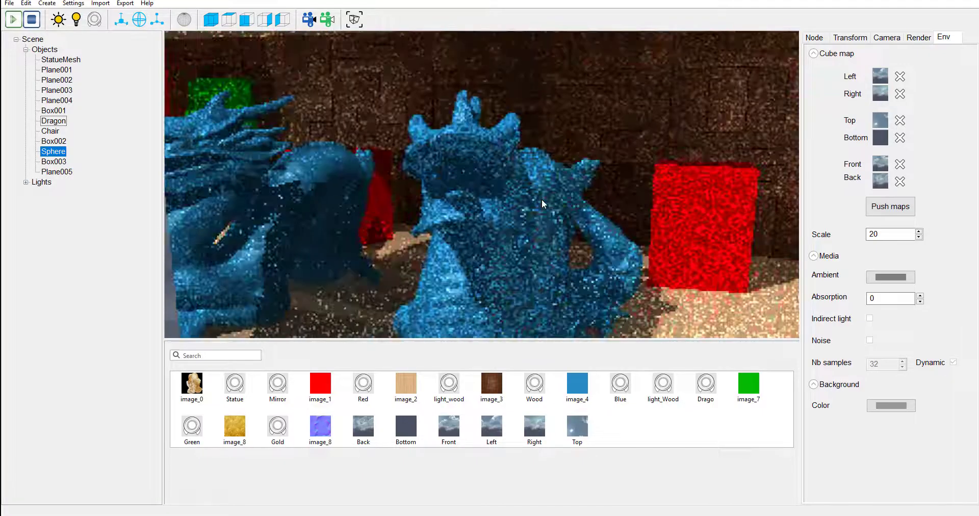
pyautogui.scroll(5, 541, 199)
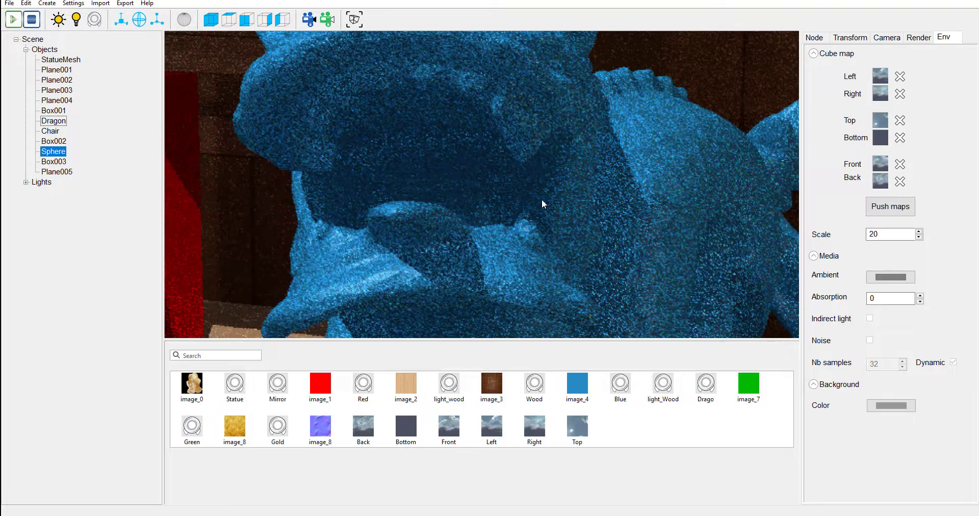
pyautogui.scroll(-8, 504, 142)
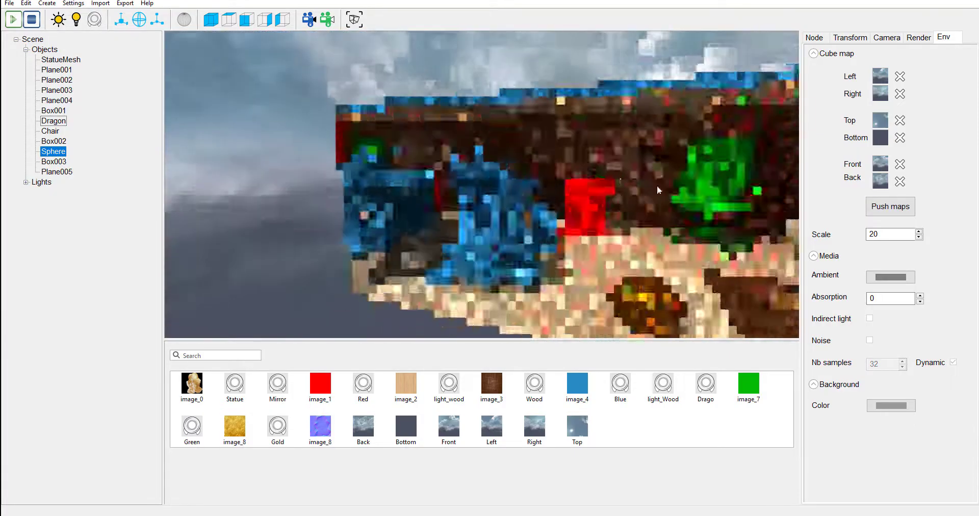
pyautogui.moveTo(657, 185); pyautogui.dragTo(377, 195)
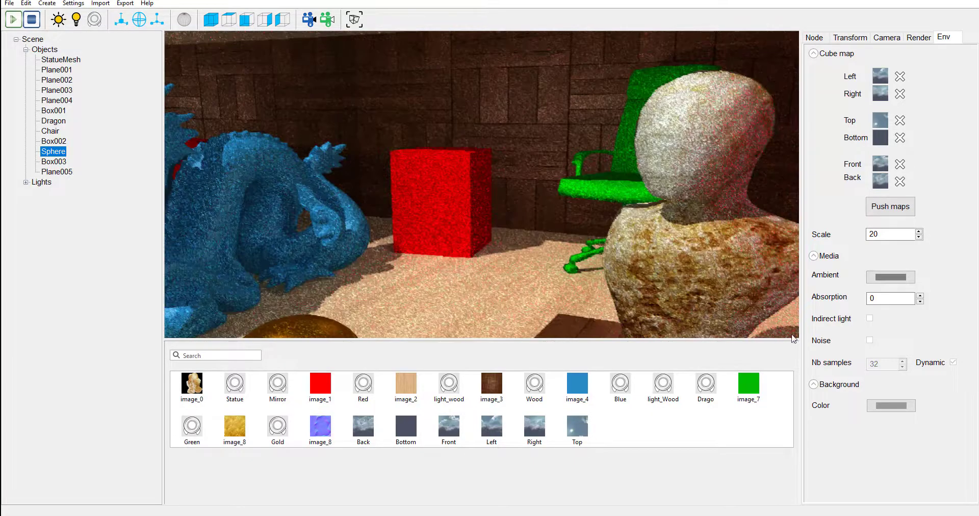
# Examine the node properties of the directional light Light_1 and the omni light Light_0
pyautogui.click(919, 37)
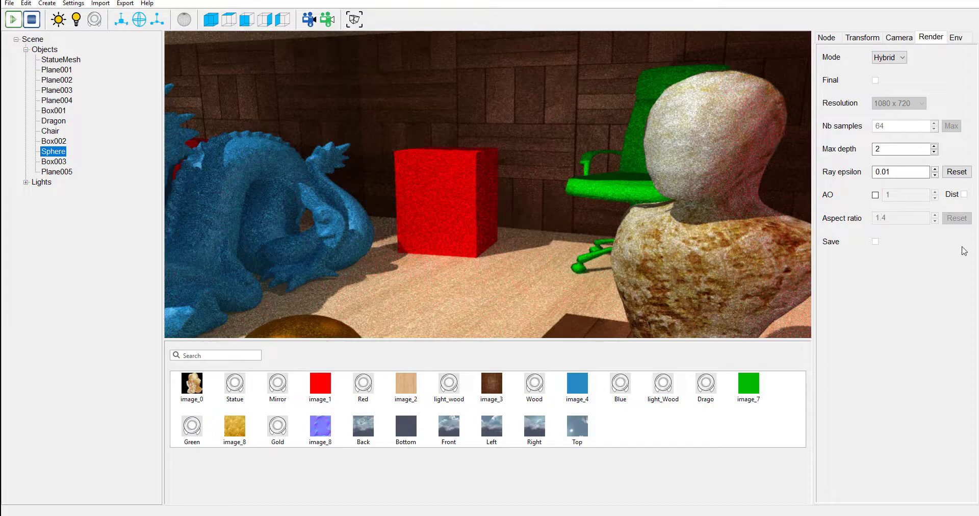
pyautogui.click(25, 182)
pyautogui.click(48, 192)
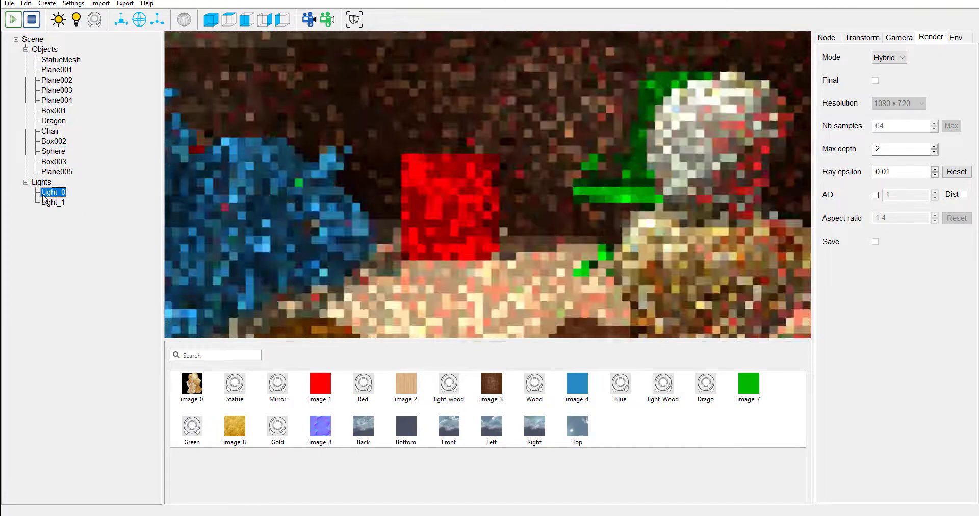
pyautogui.click(51, 202)
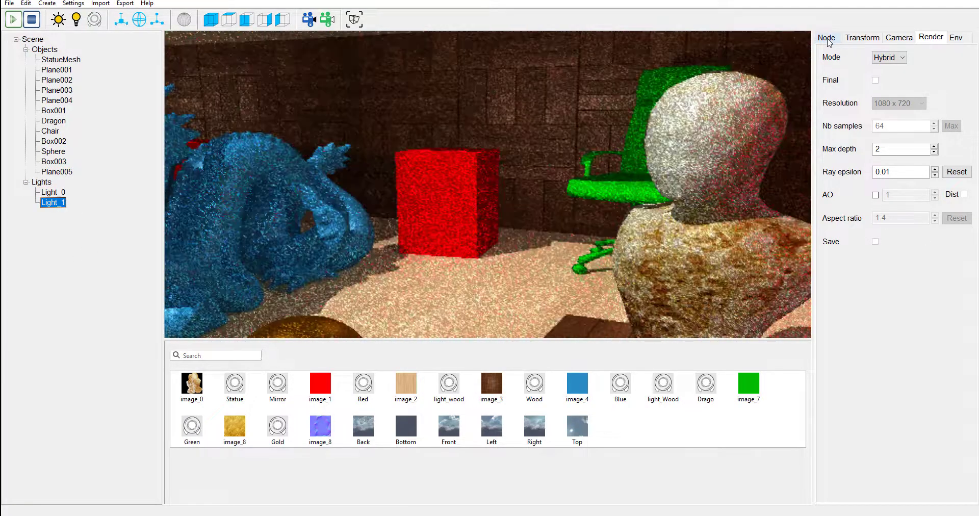
pyautogui.click(826, 38)
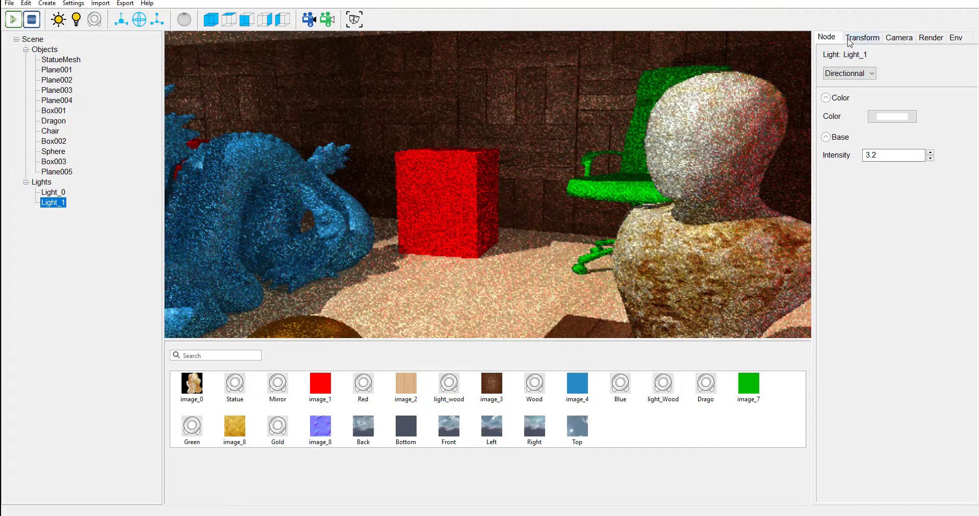
pyautogui.click(51, 193)
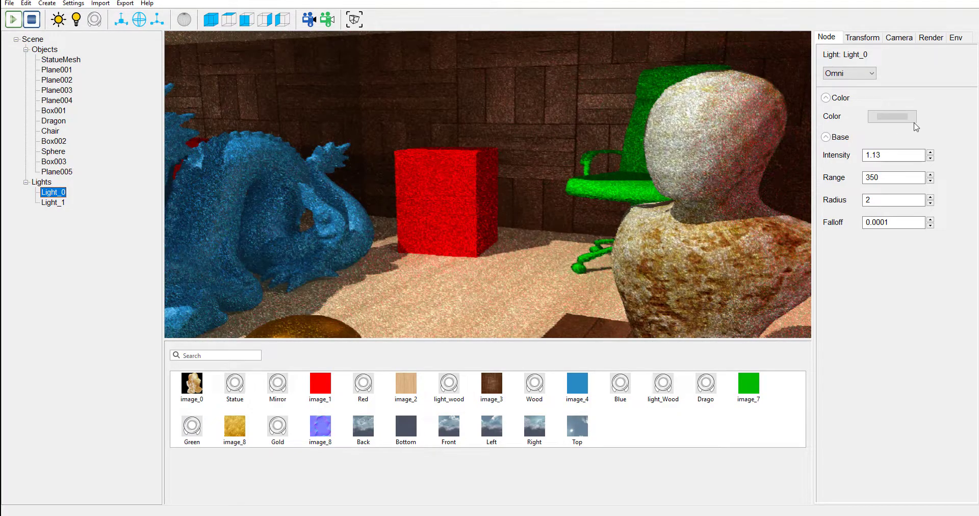
# Review the camera sensibility and depth of field settings, and show the transform values of Light_0
pyautogui.click(898, 38)
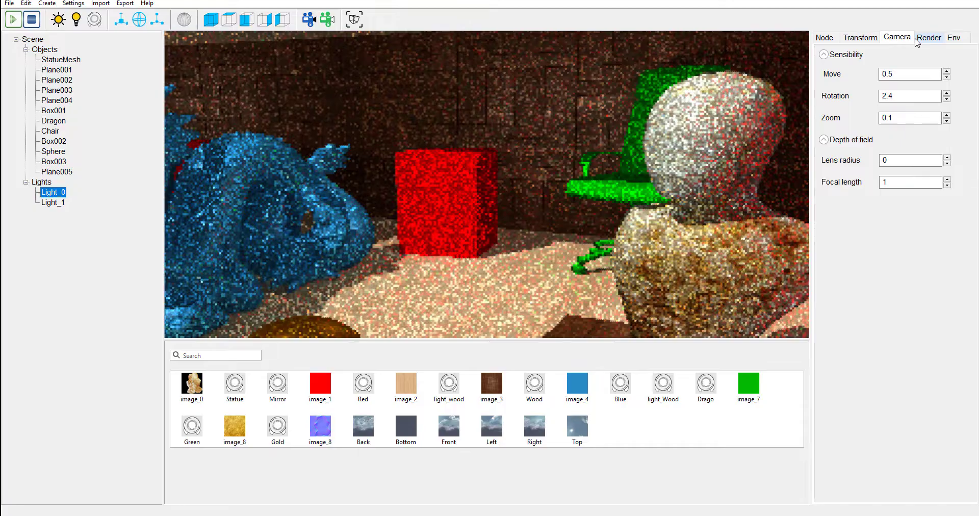
pyautogui.click(917, 41)
pyautogui.click(899, 37)
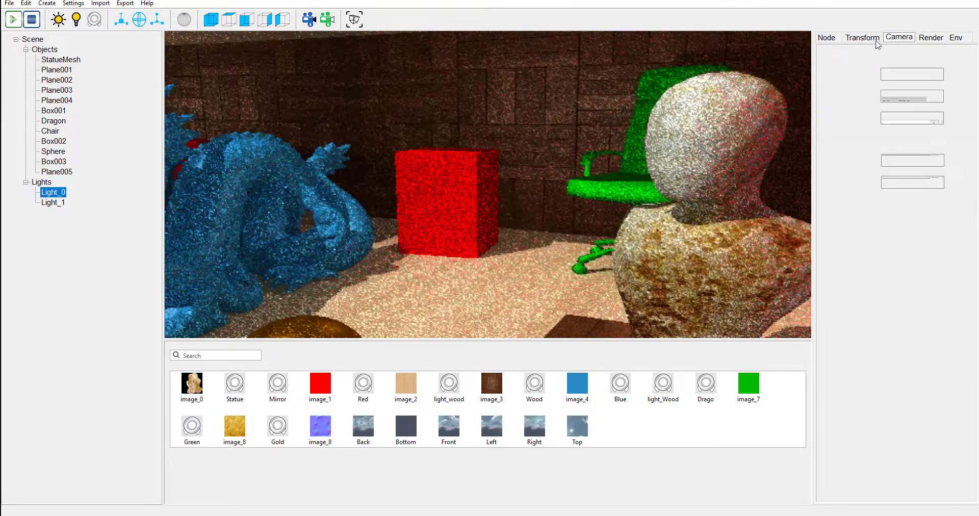
pyautogui.click(863, 39)
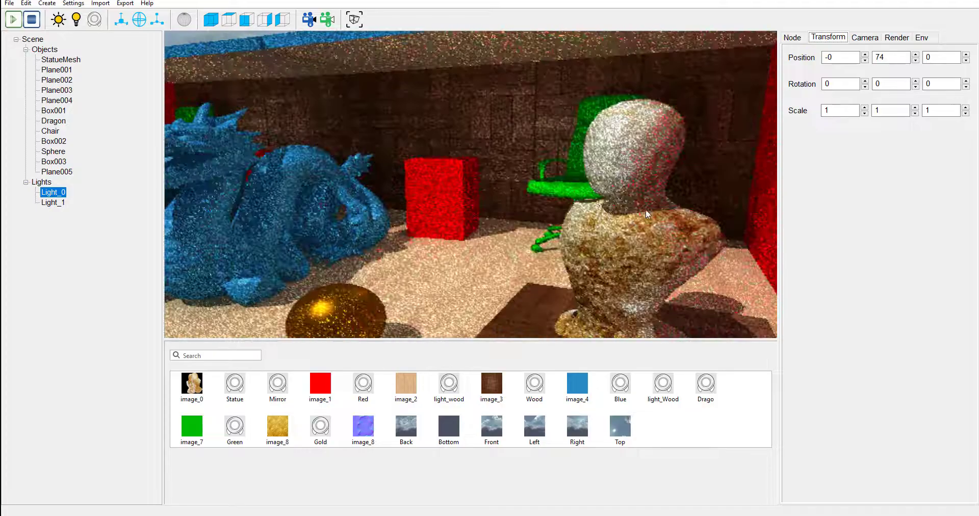
# Frame a close-up of the dragon and turn off the interactive render
pyautogui.moveTo(645, 209); pyautogui.dragTo(439, 254)
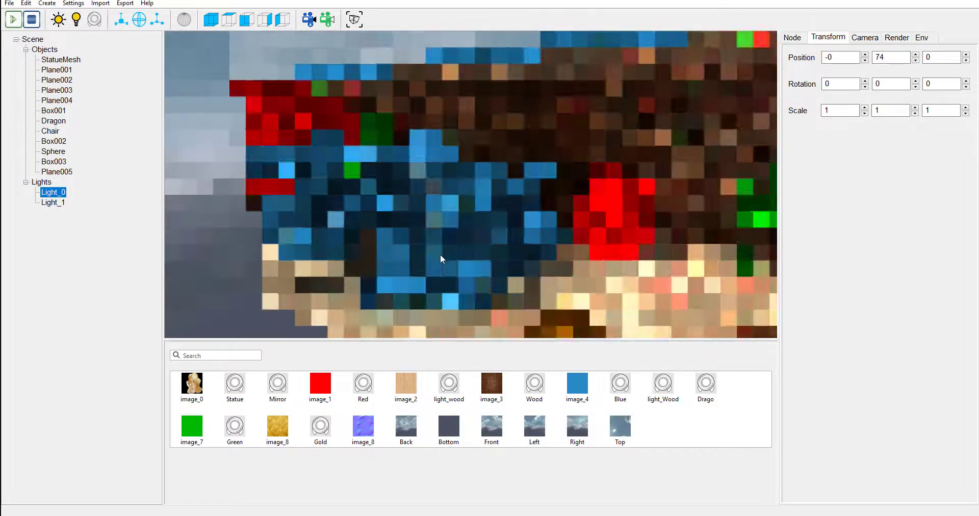
pyautogui.scroll(3, 495, 238)
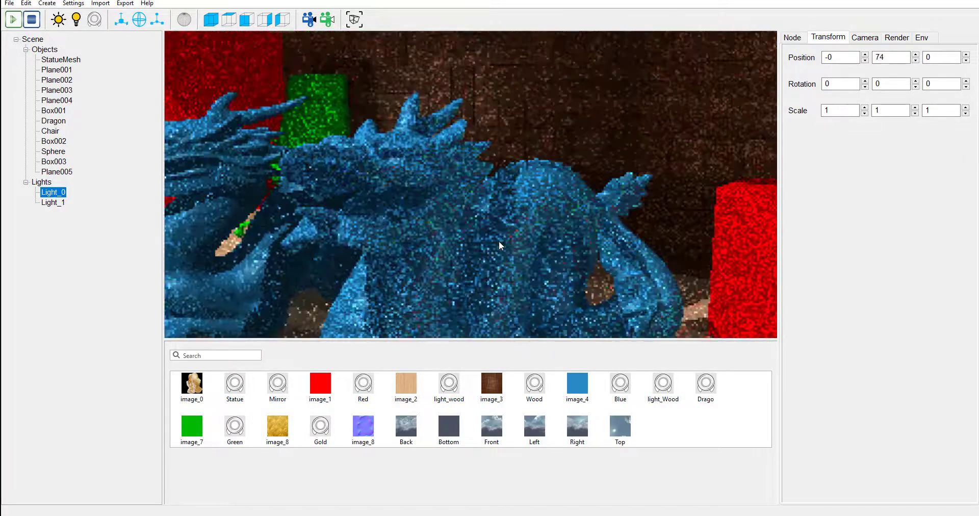
pyautogui.moveTo(499, 241); pyautogui.dragTo(492, 228, button='middle')
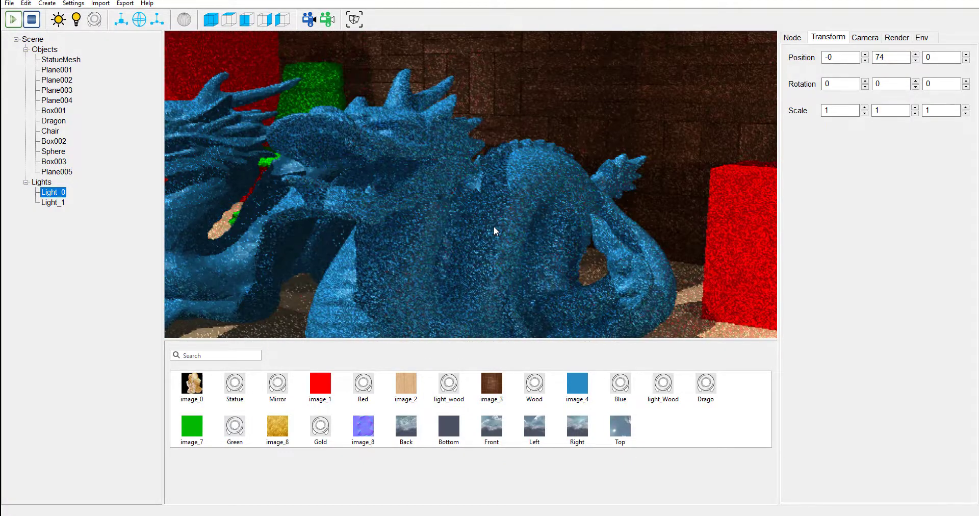
pyautogui.press('space')
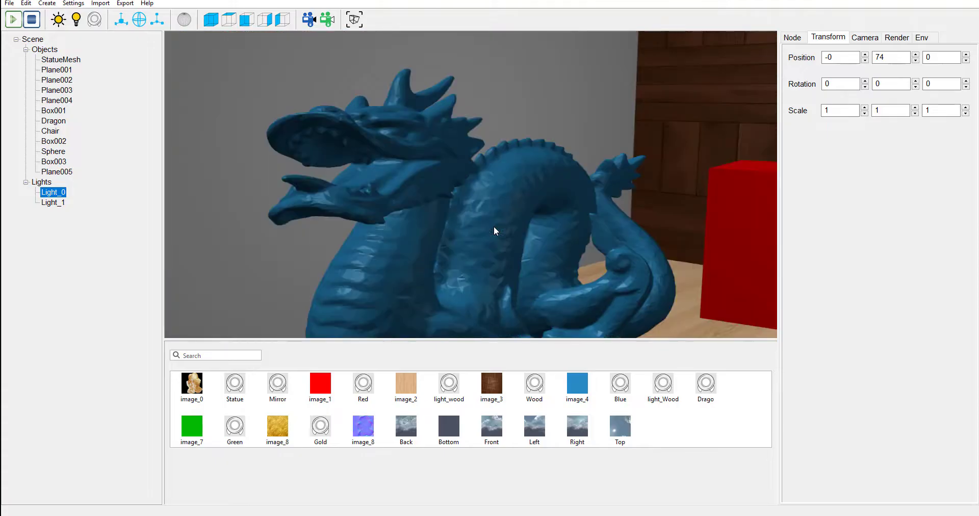
# Save the dragon close-up as the camera view, move away past the red wall, and restore the saved view
pyautogui.click(309, 21)
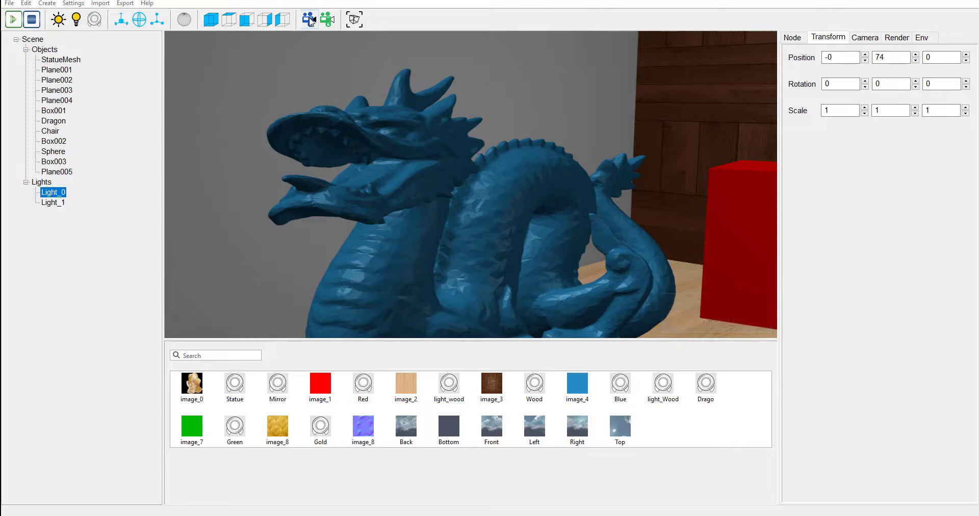
pyautogui.click(868, 41)
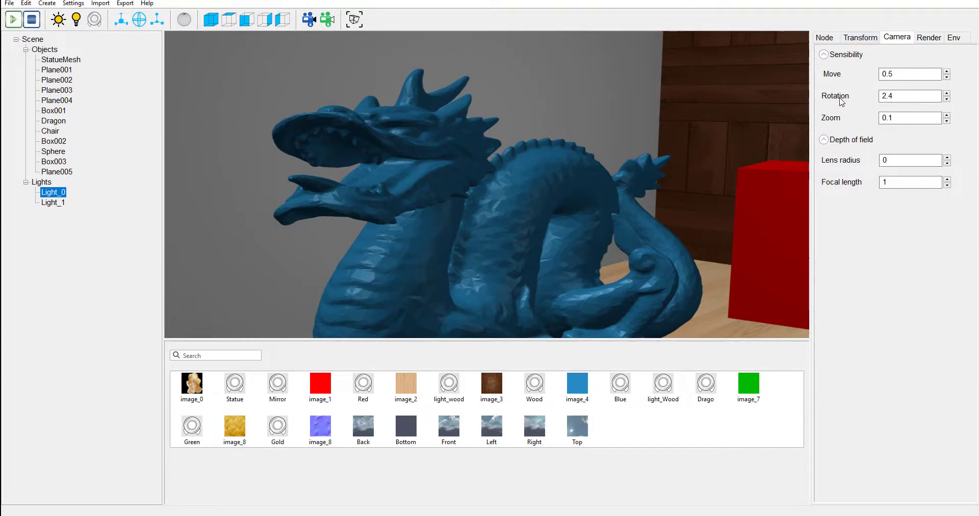
pyautogui.scroll(-5, 552, 225)
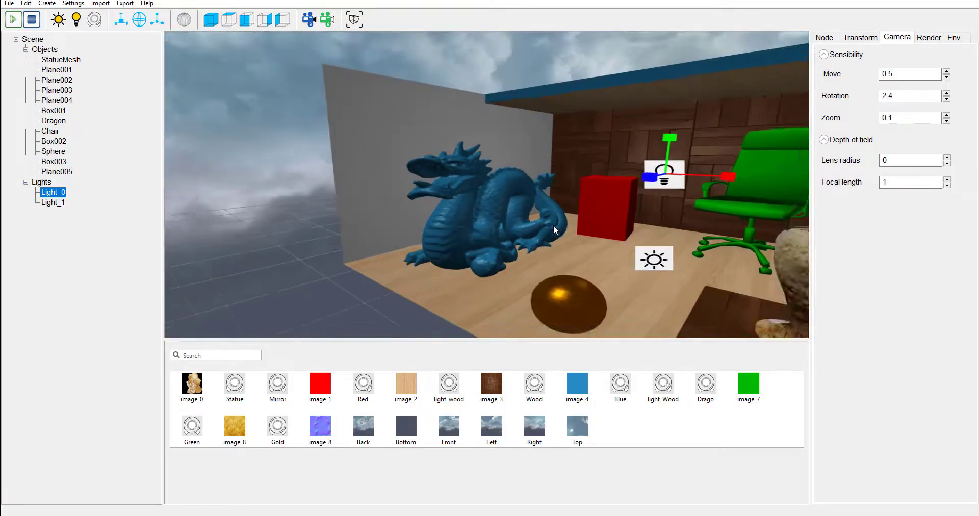
pyautogui.scroll(7, 553, 224)
pyautogui.scroll(-5, 553, 231)
pyautogui.scroll(5, 542, 242)
pyautogui.scroll(-3, 543, 243)
pyautogui.moveTo(482, 254); pyautogui.dragTo(779, 256, button='middle')
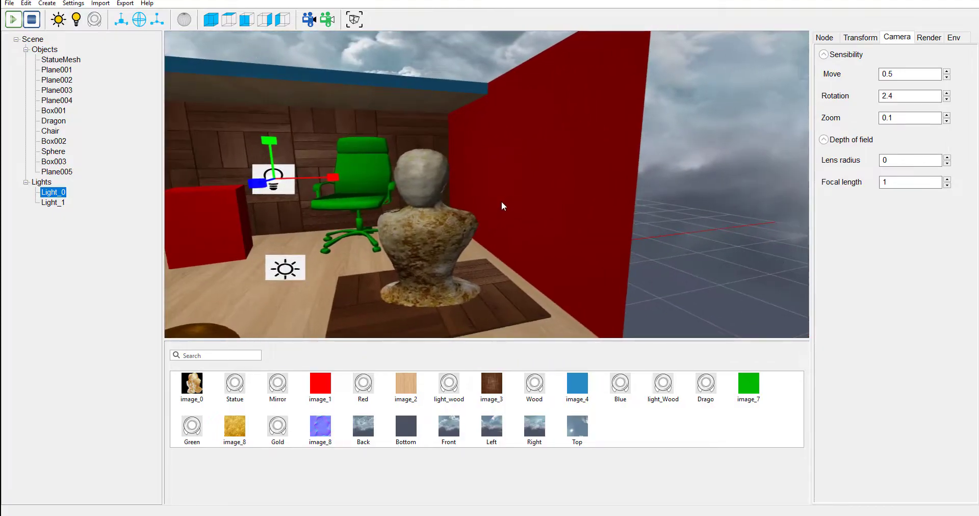
pyautogui.moveTo(501, 200); pyautogui.dragTo(694, 197, button='middle')
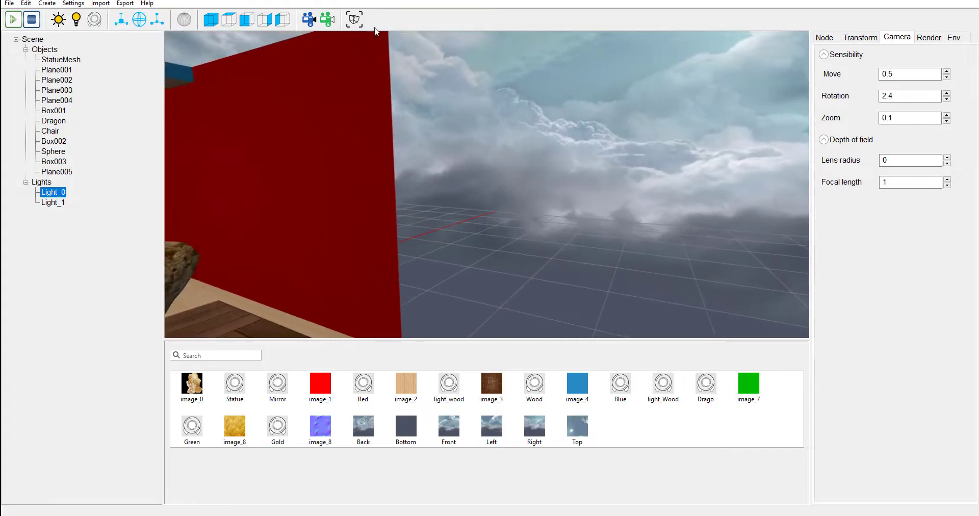
pyautogui.click(328, 21)
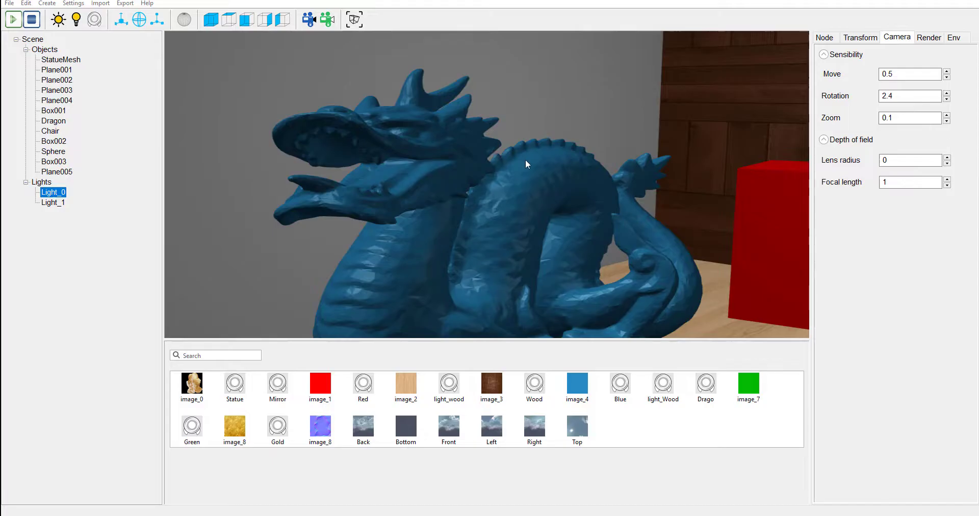
# View the dragon from farther back with both lights in sight, and return to the saved camera view
pyautogui.scroll(-3, 612, 188)
pyautogui.moveTo(613, 188); pyautogui.dragTo(556, 150, button='middle')
pyautogui.moveTo(437, 168); pyautogui.dragTo(416, 174)
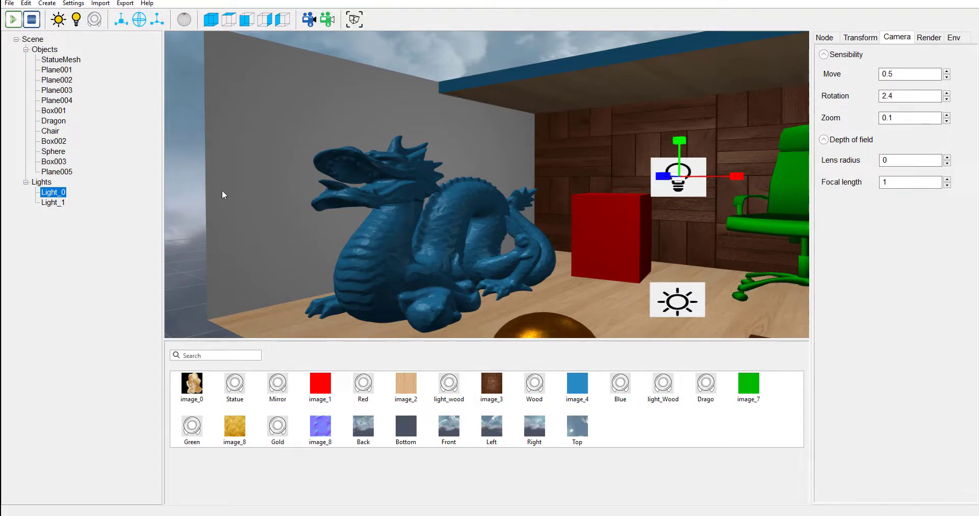
pyautogui.click(47, 4)
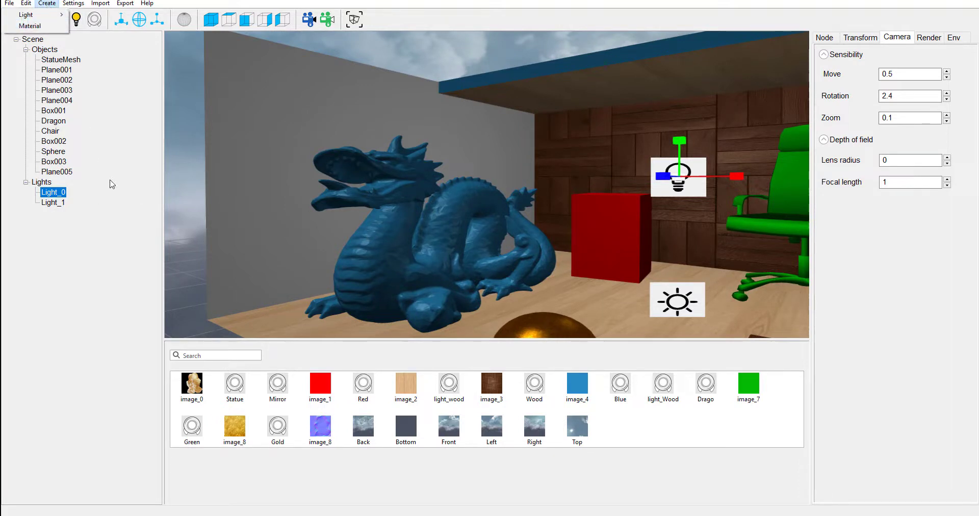
pyautogui.click(114, 211)
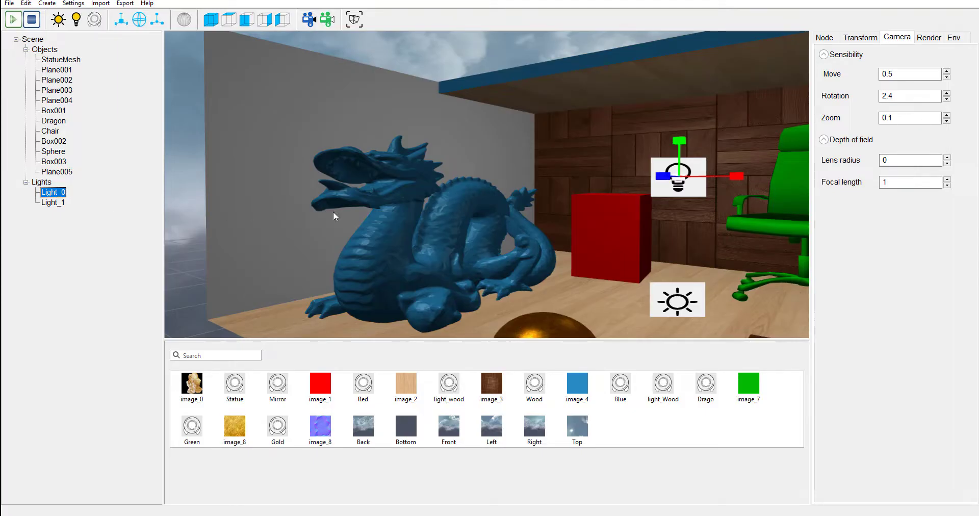
pyautogui.click(327, 19)
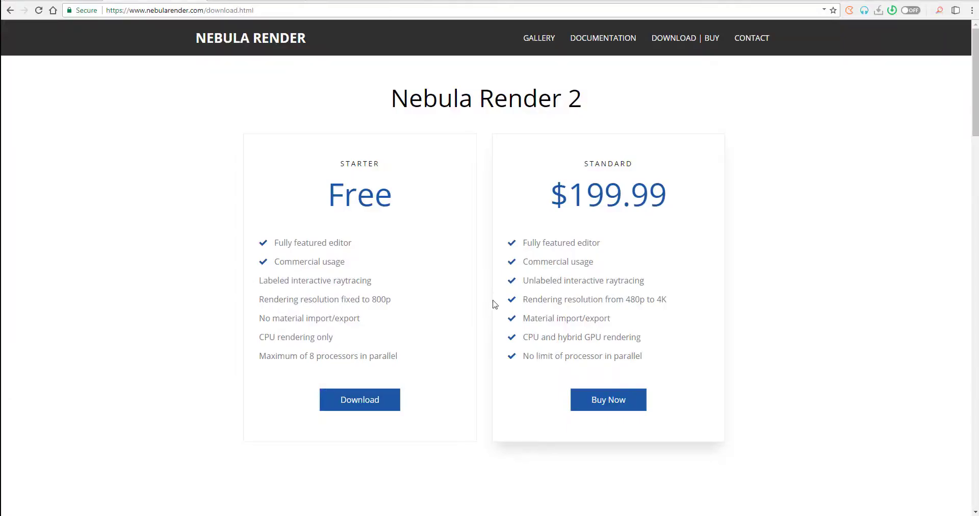
# On the Nebula Render download page in the browser, compare the Starter and Standard editions and read the minimum requirements
pyautogui.scroll(-7, 248, 214)
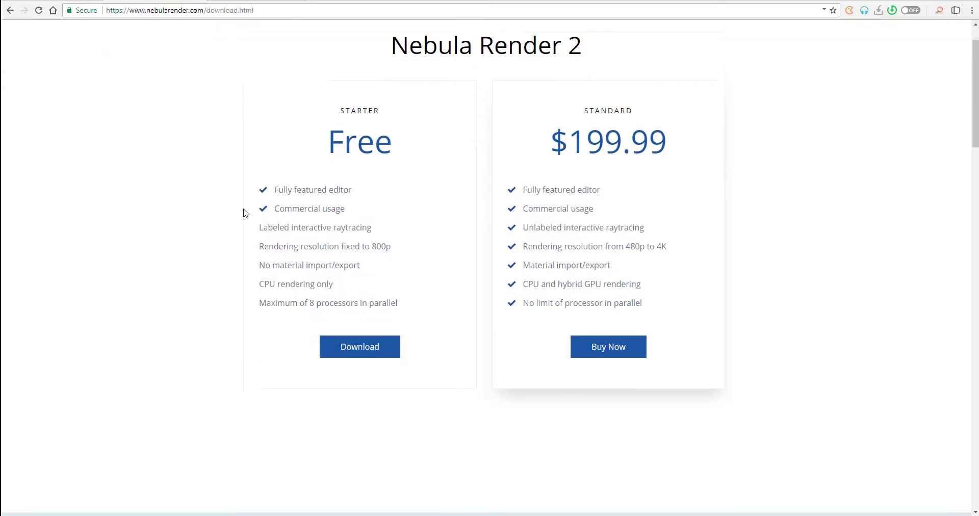
pyautogui.scroll(7, 248, 213)
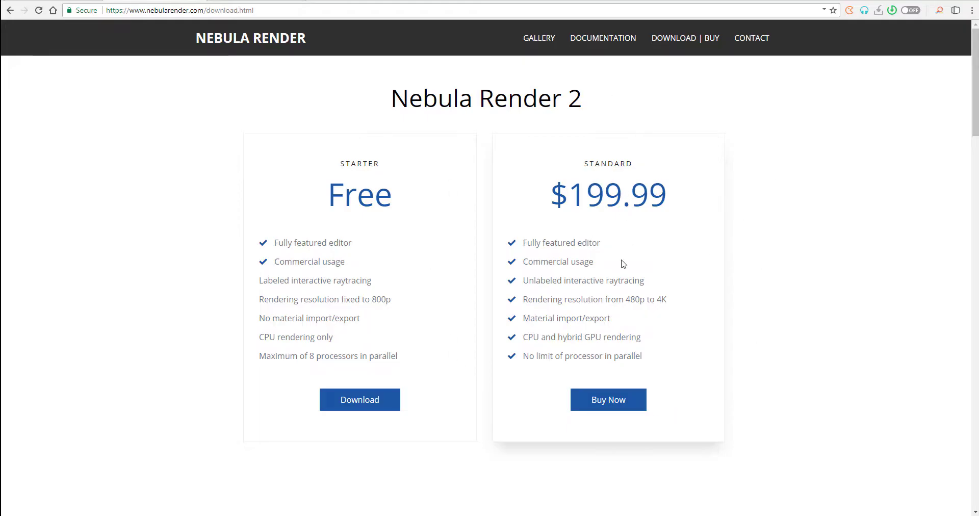
pyautogui.scroll(-14, 721, 341)
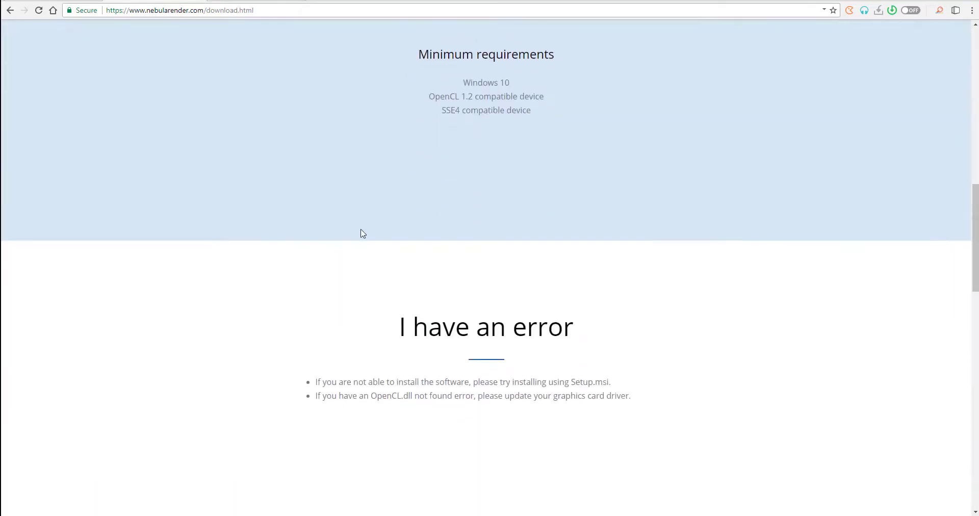
pyautogui.scroll(-7, 363, 232)
pyautogui.scroll(-7, 460, 227)
# Examine the example scenes and materials offered for download, and return to the edition comparison
pyautogui.scroll(6, 518, 226)
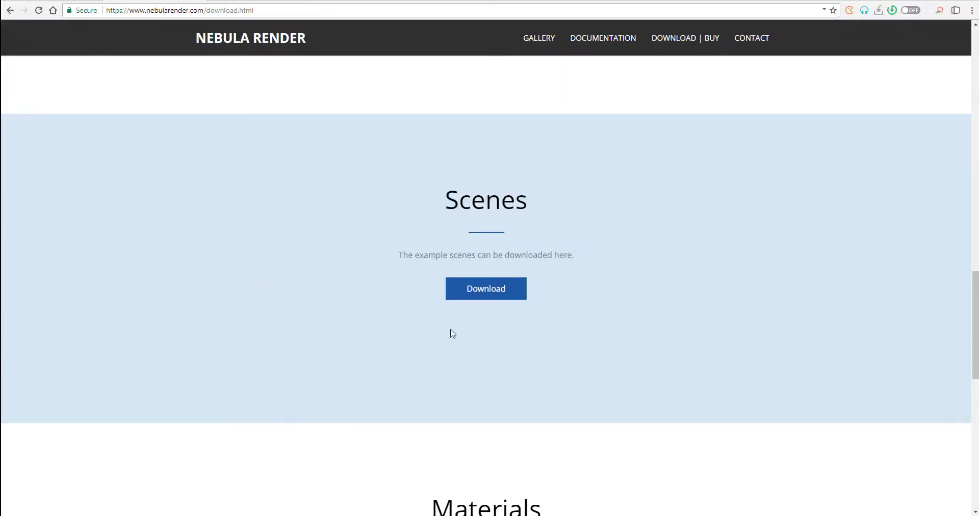
pyautogui.scroll(-10, 452, 334)
pyautogui.scroll(7, 498, 284)
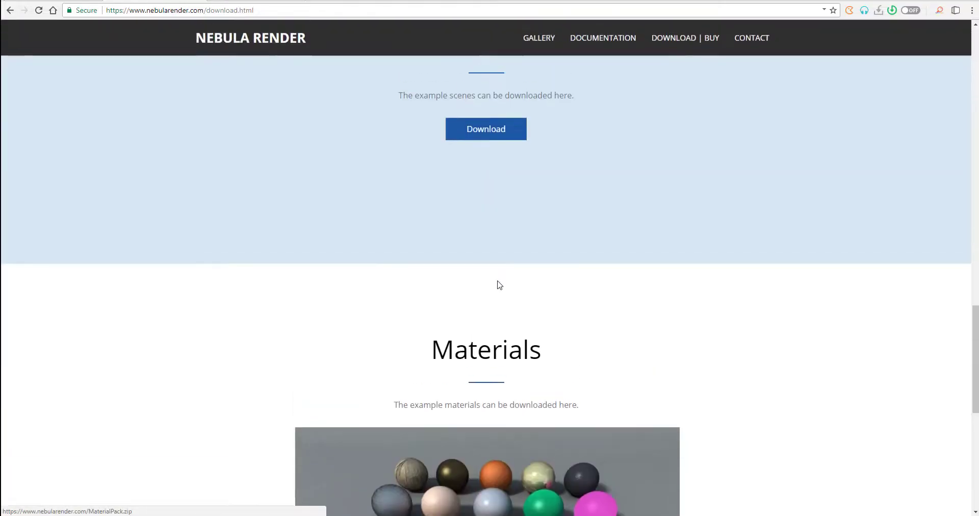
pyautogui.scroll(9, 499, 284)
pyautogui.scroll(-18, 484, 283)
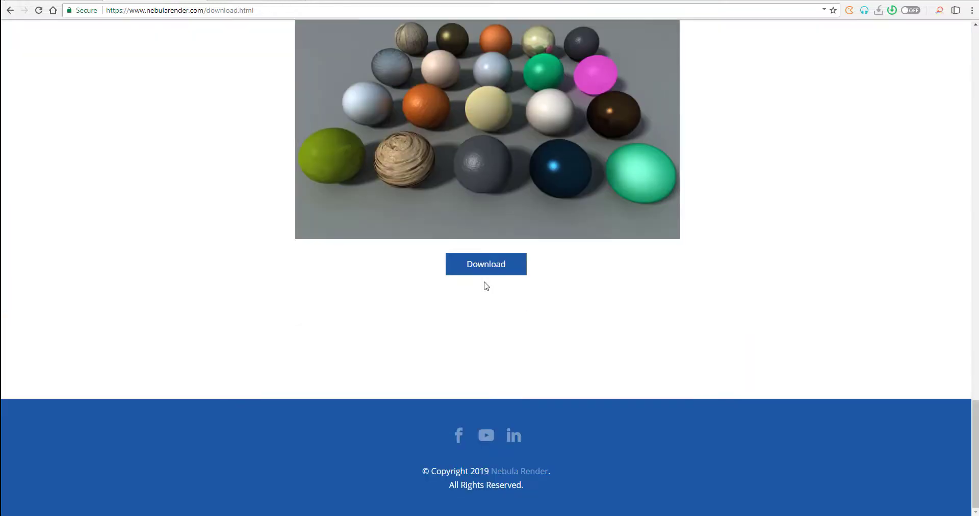
pyautogui.scroll(7, 486, 286)
pyautogui.scroll(-4, 485, 283)
pyautogui.scroll(1, 484, 284)
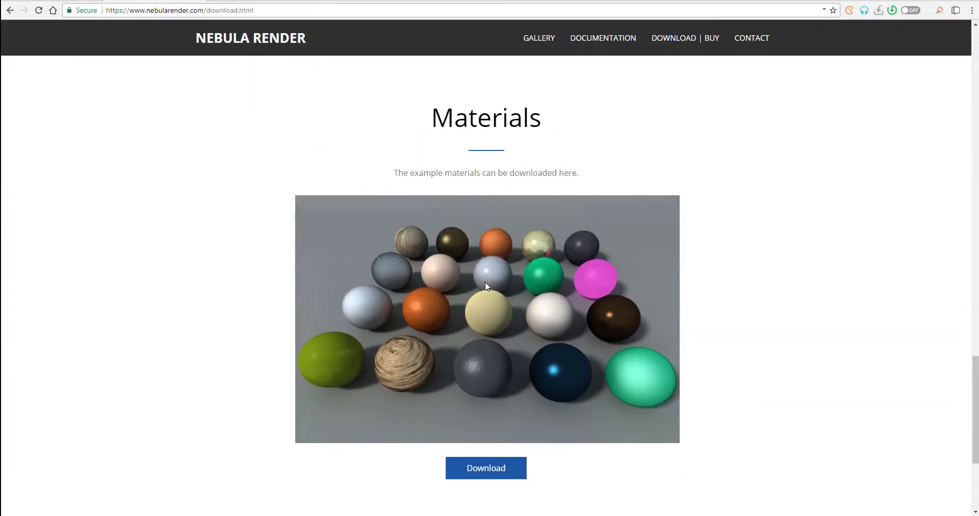
pyautogui.scroll(15, 485, 281)
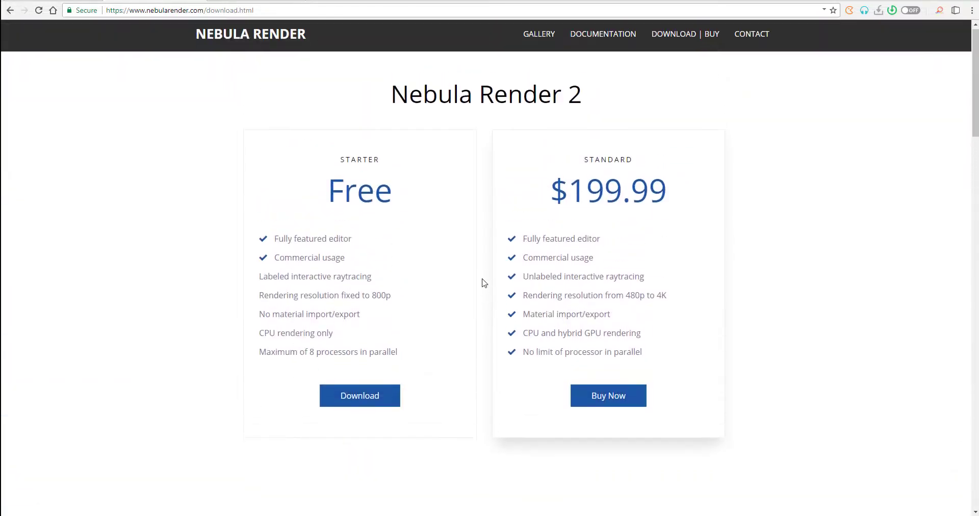